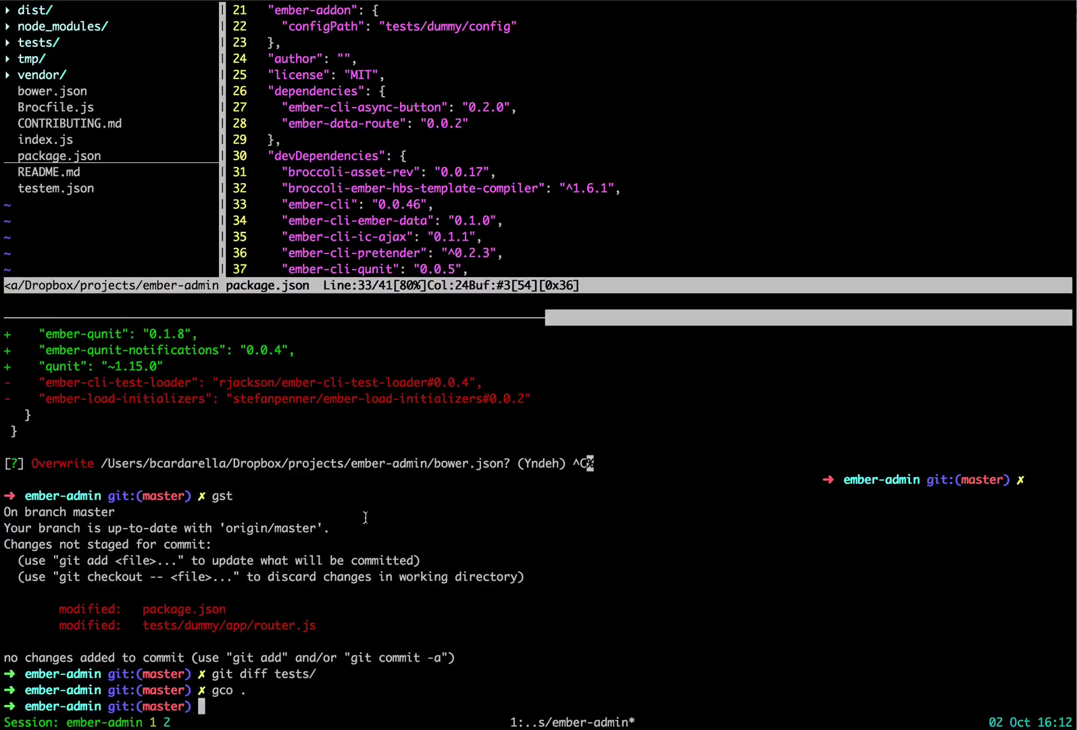
type("clear")
- Run clear in the shell pane so only an empty prompt remains
key("Return")
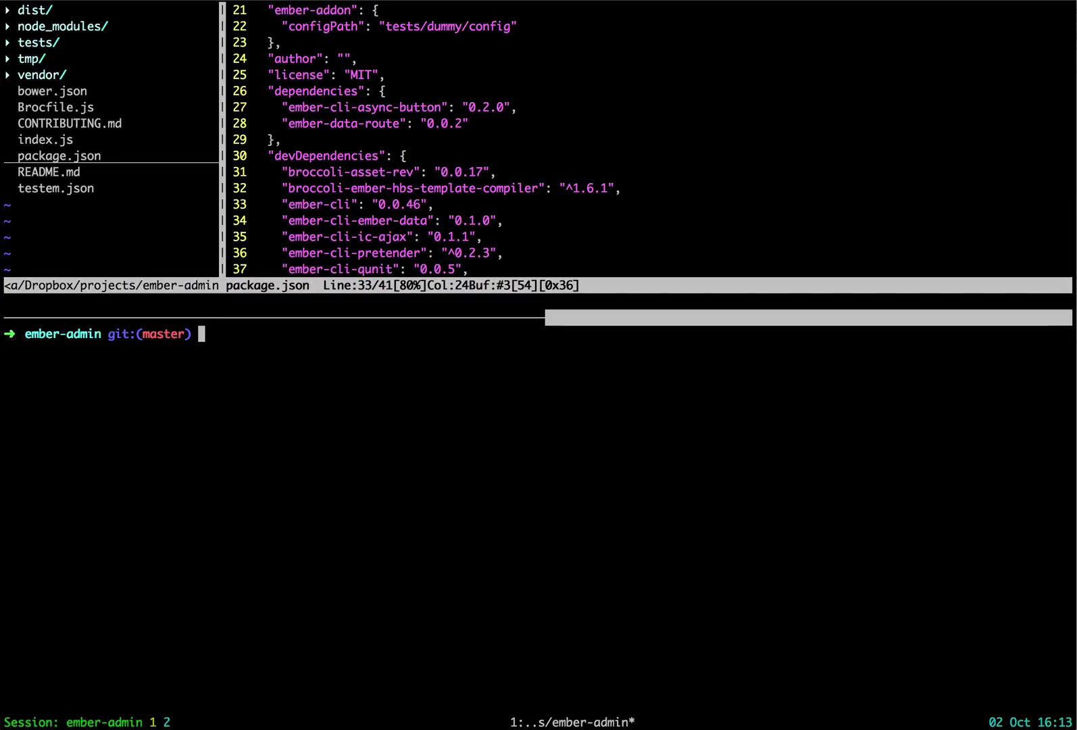
- Focus the package.json editor pane and reload the file from disk
key("ctrl+b")
key("Up")
key("j")
key("k")
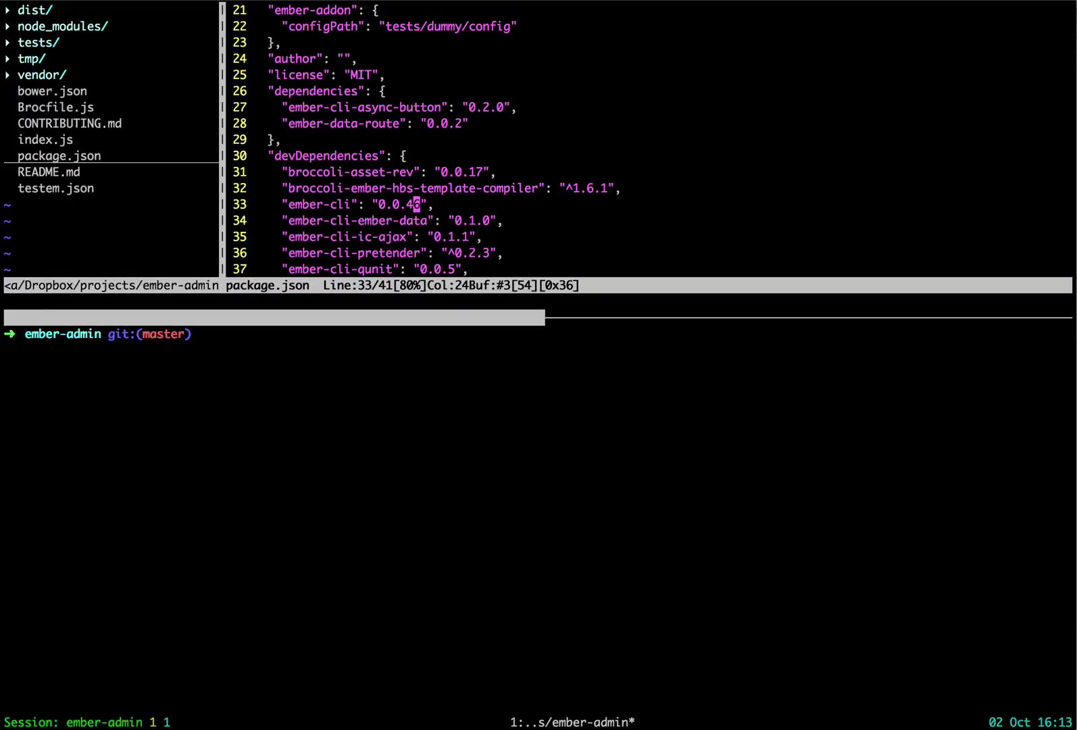
type(":e!")
key("Return")
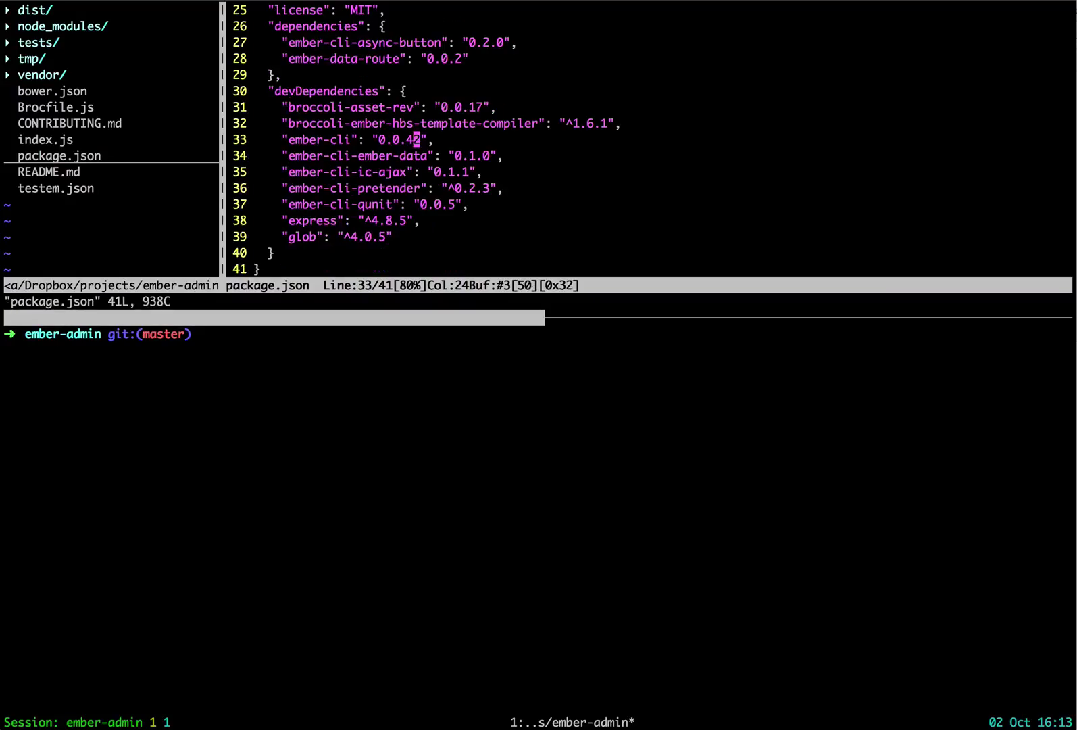
- Pin the ember-cli devDependency to 0.0.46 and save package.json
key("j")
key("k")
key("j")
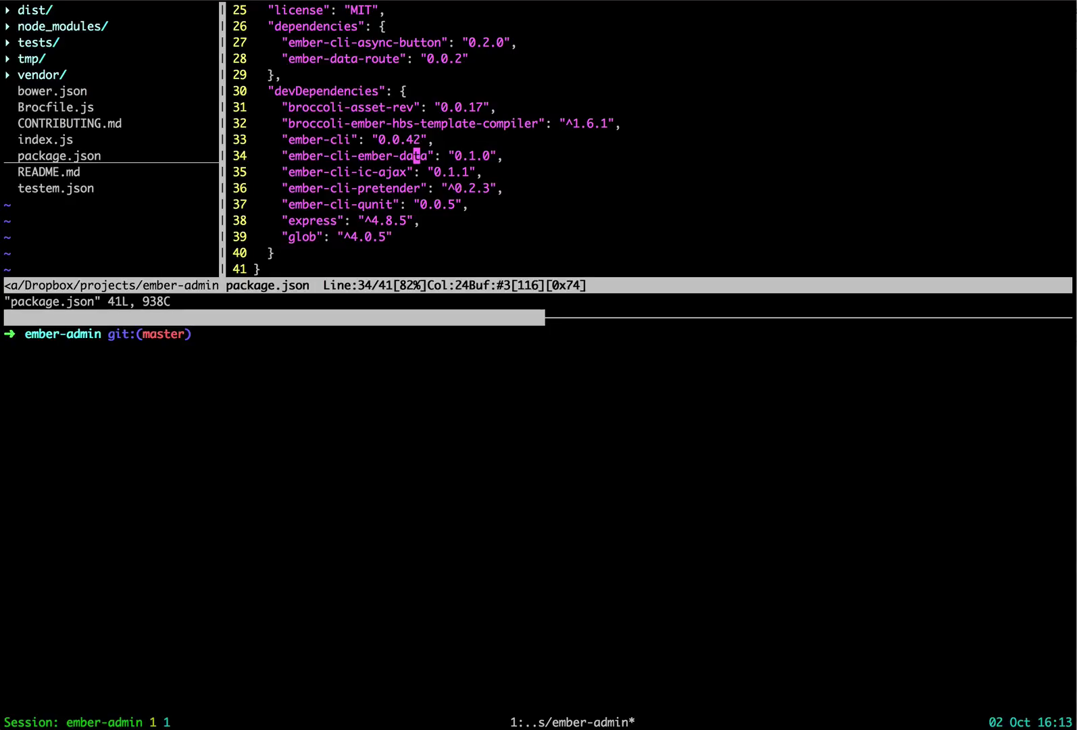
key("k")
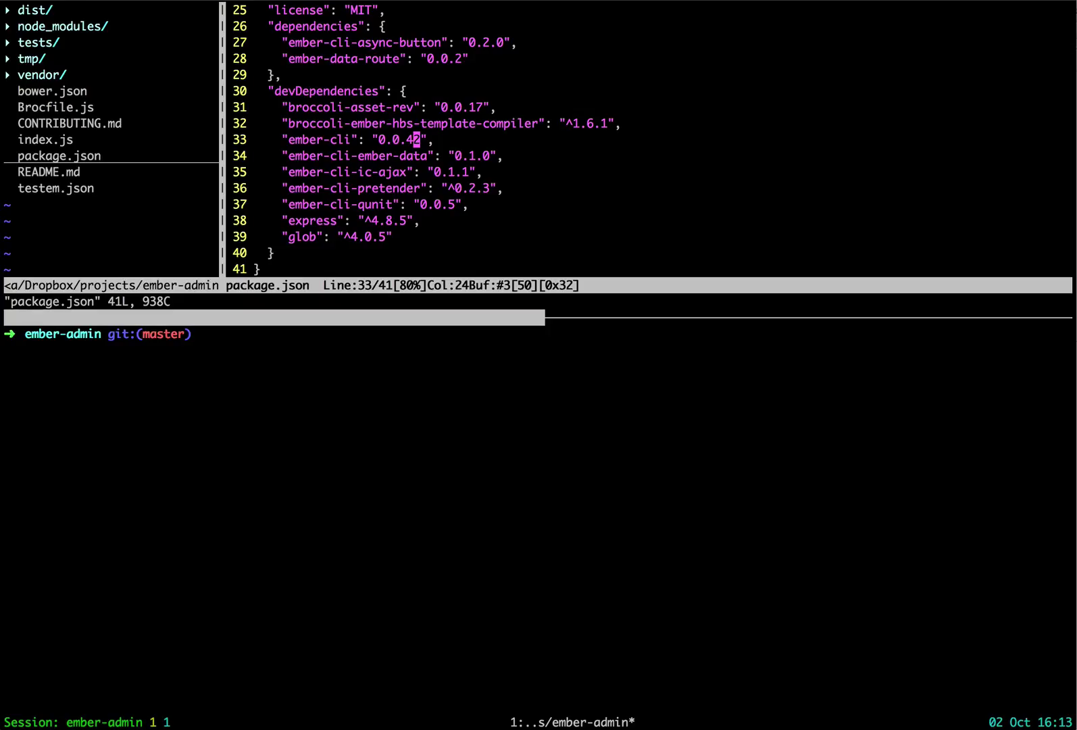
key("j")
key("k")
type("r6")
type(":w")
key("Return")
key("ctrl+j")
type("npm update ember-cli")
- Update ember-cli with npm and confirm ember --version reports 0.0.46
key("Return")
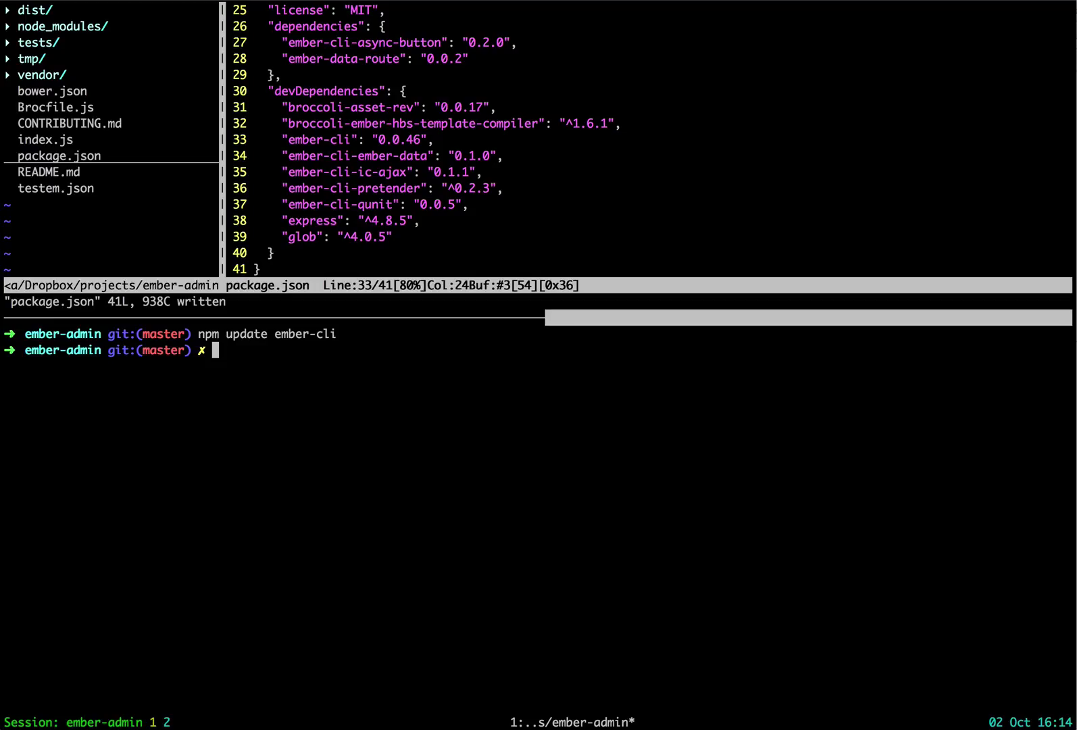
type("ember --version")
key("Return")
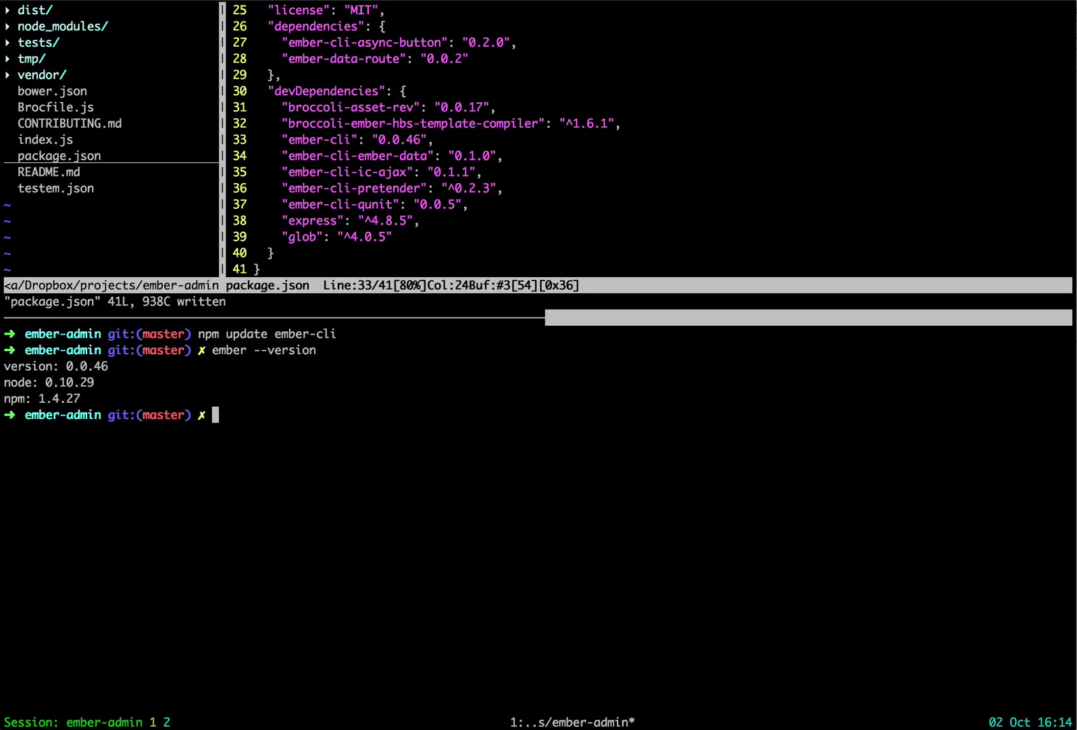
left_click_drag(108, 366, 52, 366)
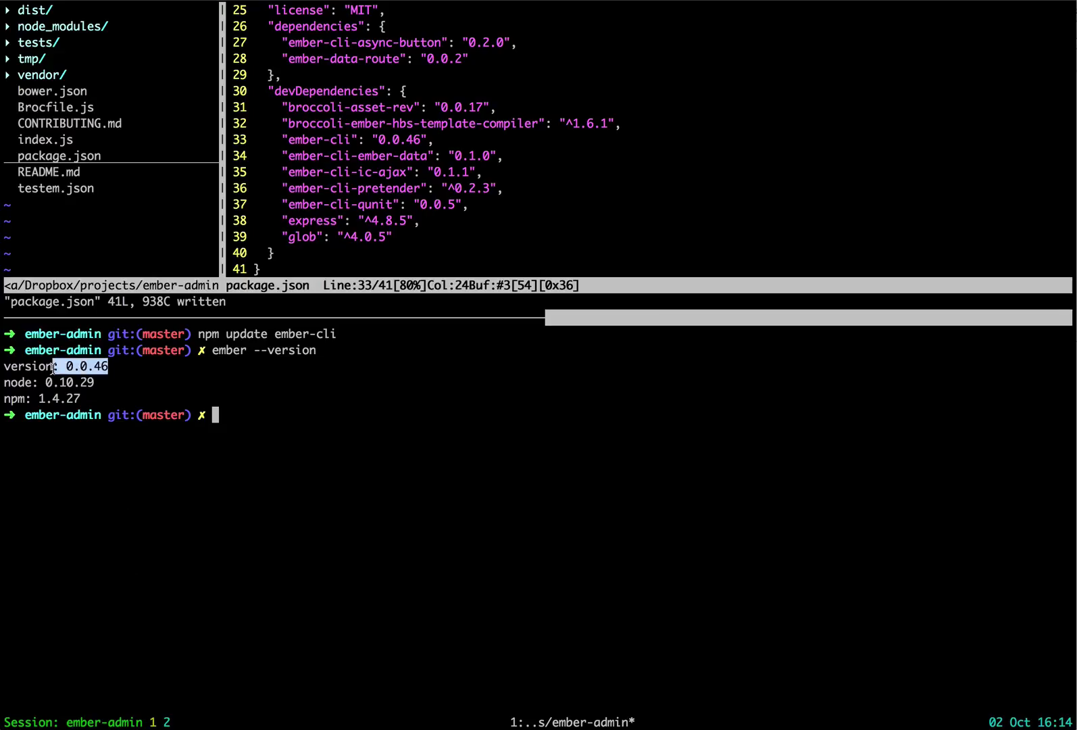
left_click(53, 366)
type("ember init")
- Run ember init until the 'Overwrite .bowerrc? (Yndeh)' prompt shows its answer options
key("Return")
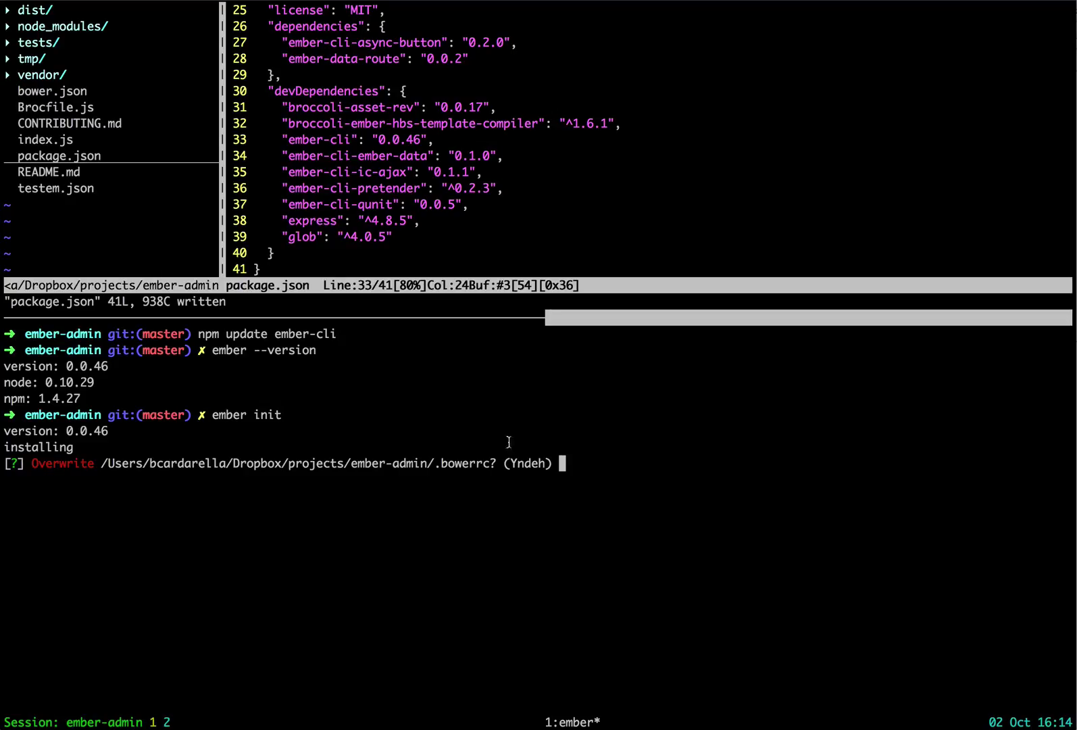
mouse_move(508, 462)
left_mouse_down()
mouse_move(558, 462)
mouse_move(548, 458)
left_mouse_up()
left_click(577, 458)
type("d")
- Review the diffs for .bowerrc and tests/dummy/.jshintrc, then overwrite both
key("Return")
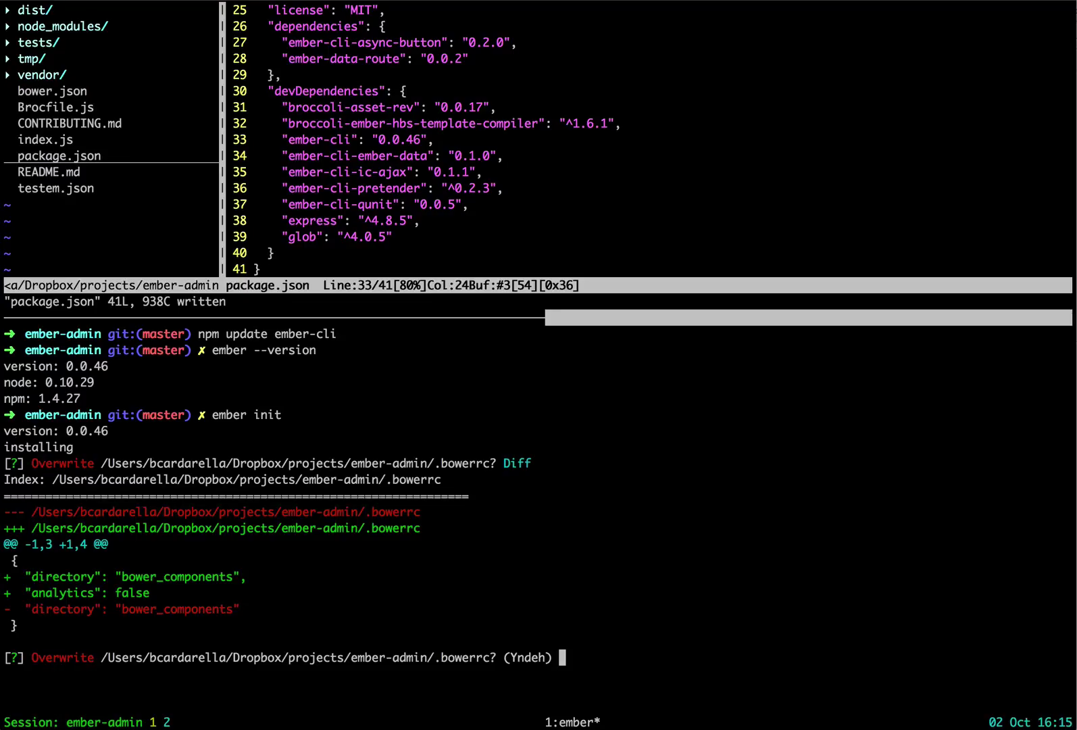
type("y")
key("Return")
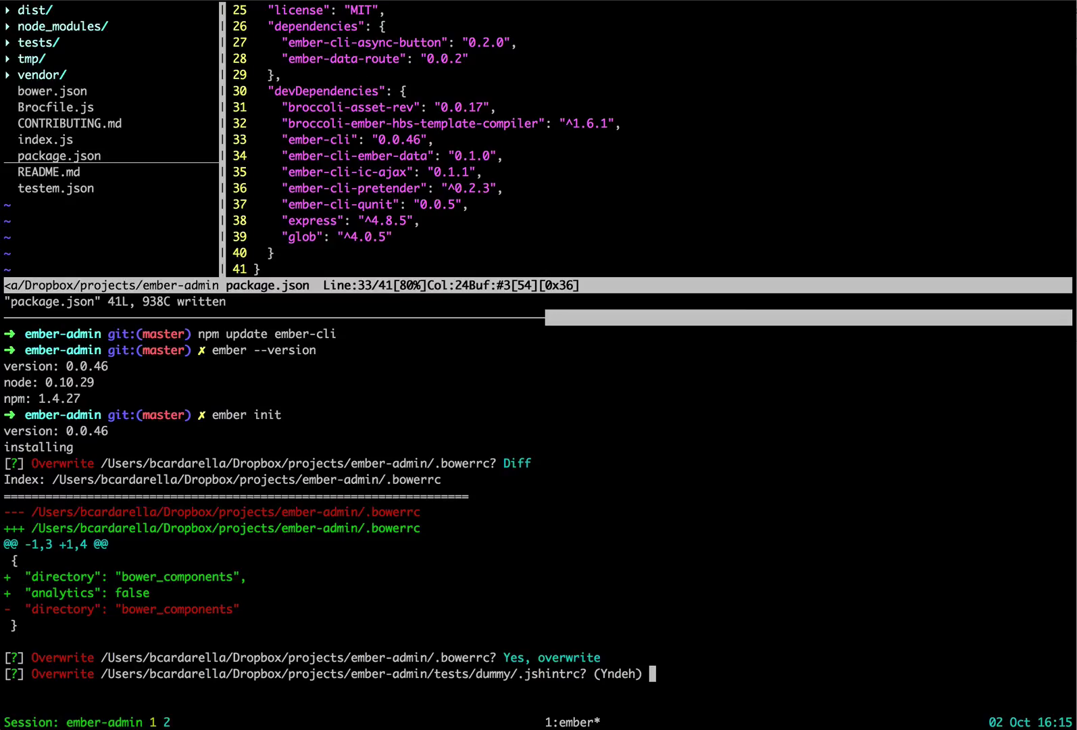
type("d")
key("Return")
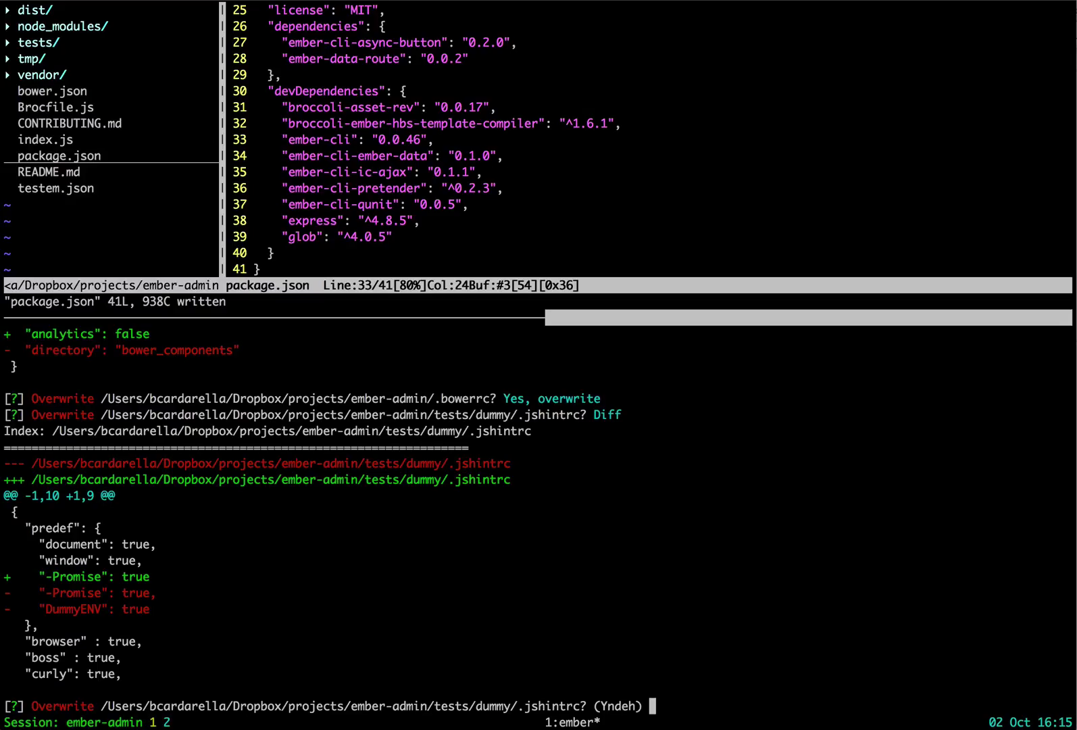
type("y")
key("Return")
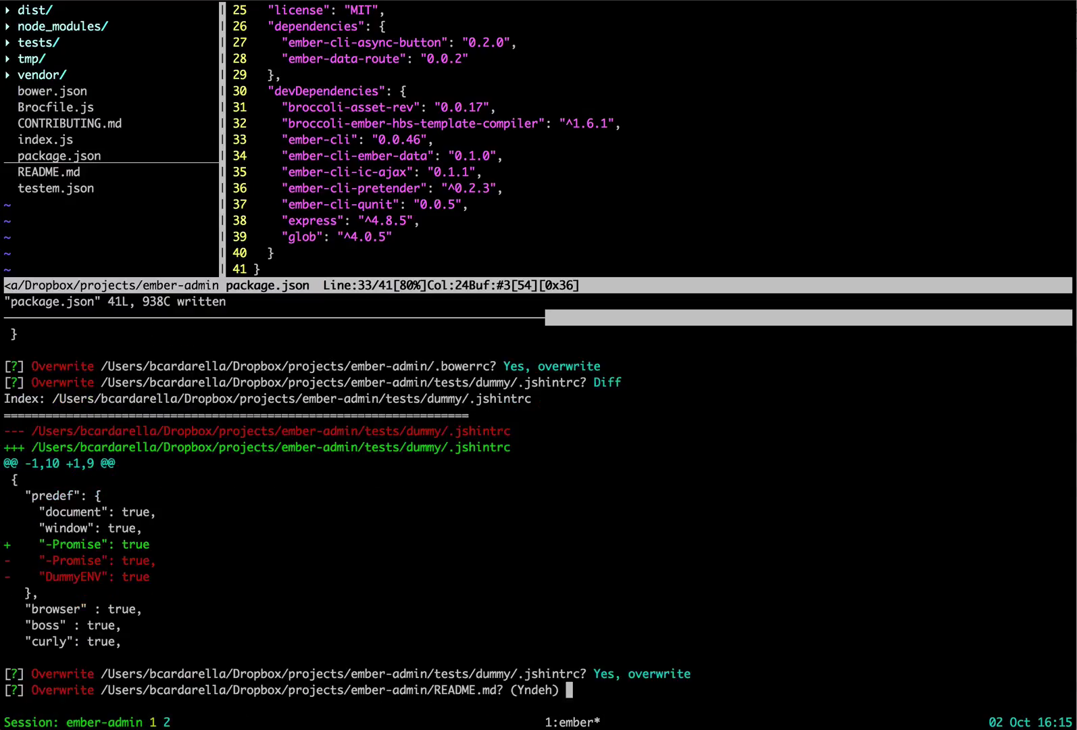
type("d")
- Keep the existing README.md after its diff, then show the dummy app.js diff
key("Return")
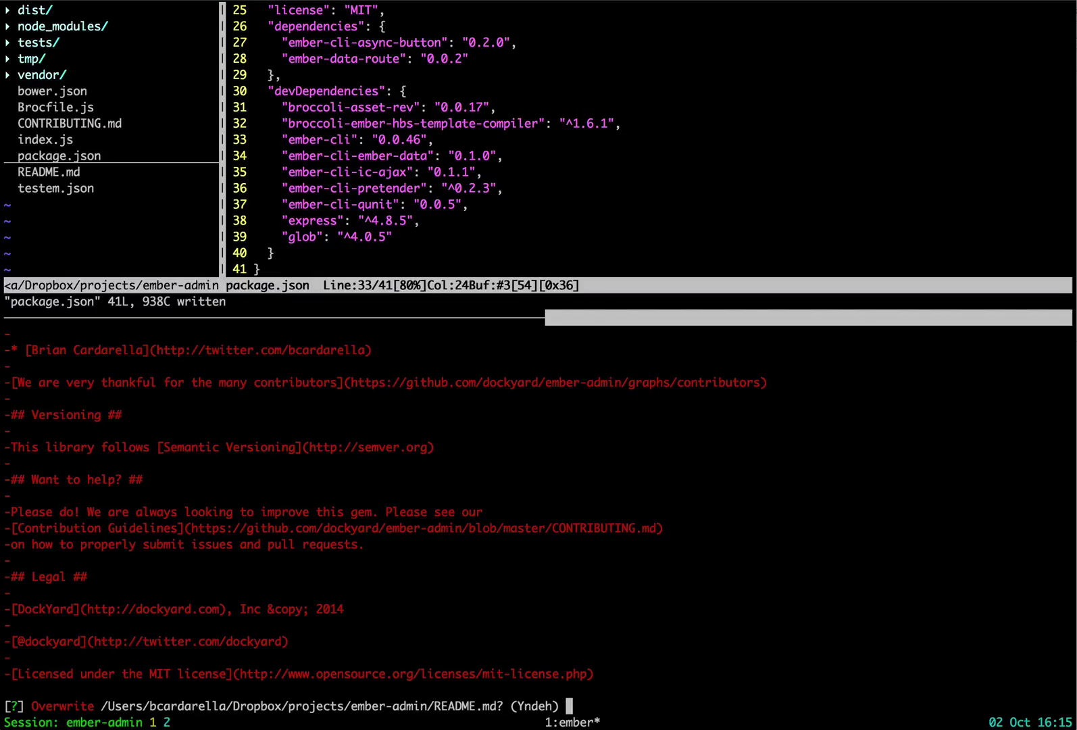
type("n")
key("Return")
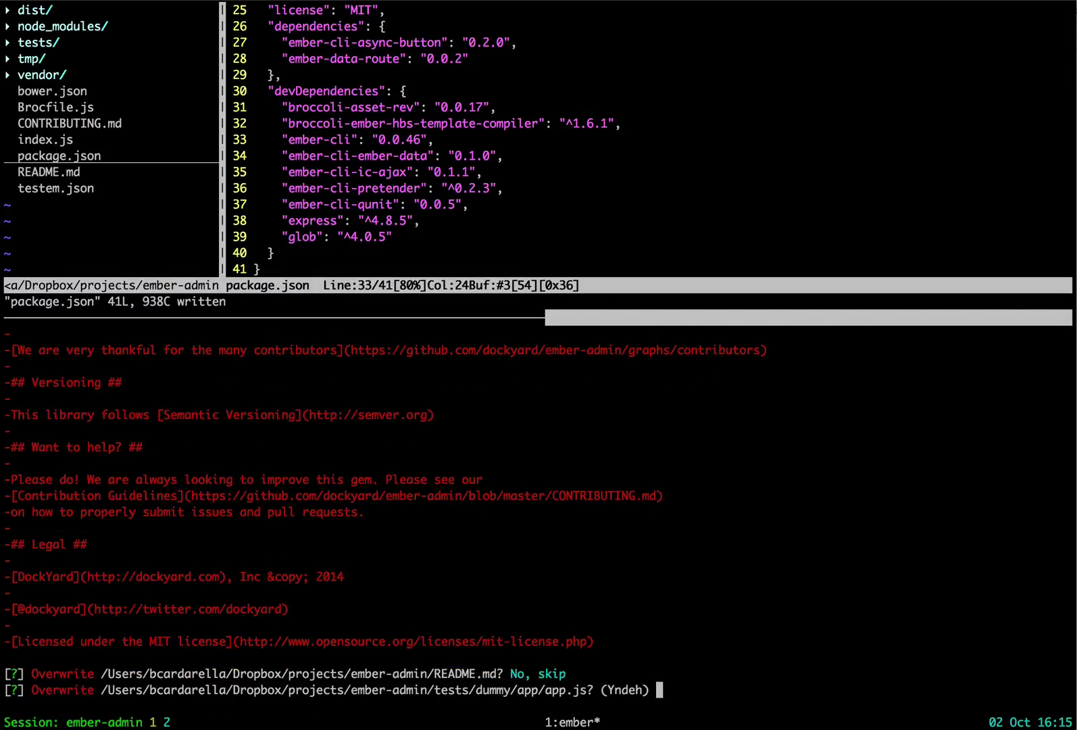
type("d")
key("Return")
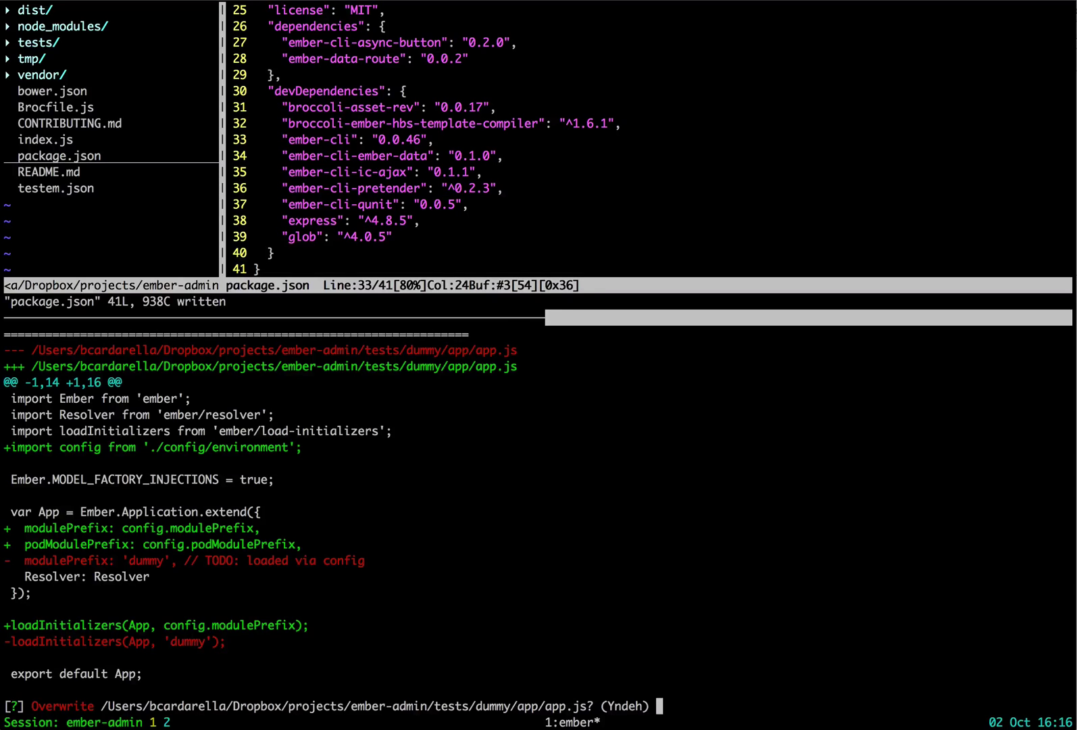
- Overwrite tests/dummy/app/app.js, then review and overwrite index.html
key("y")
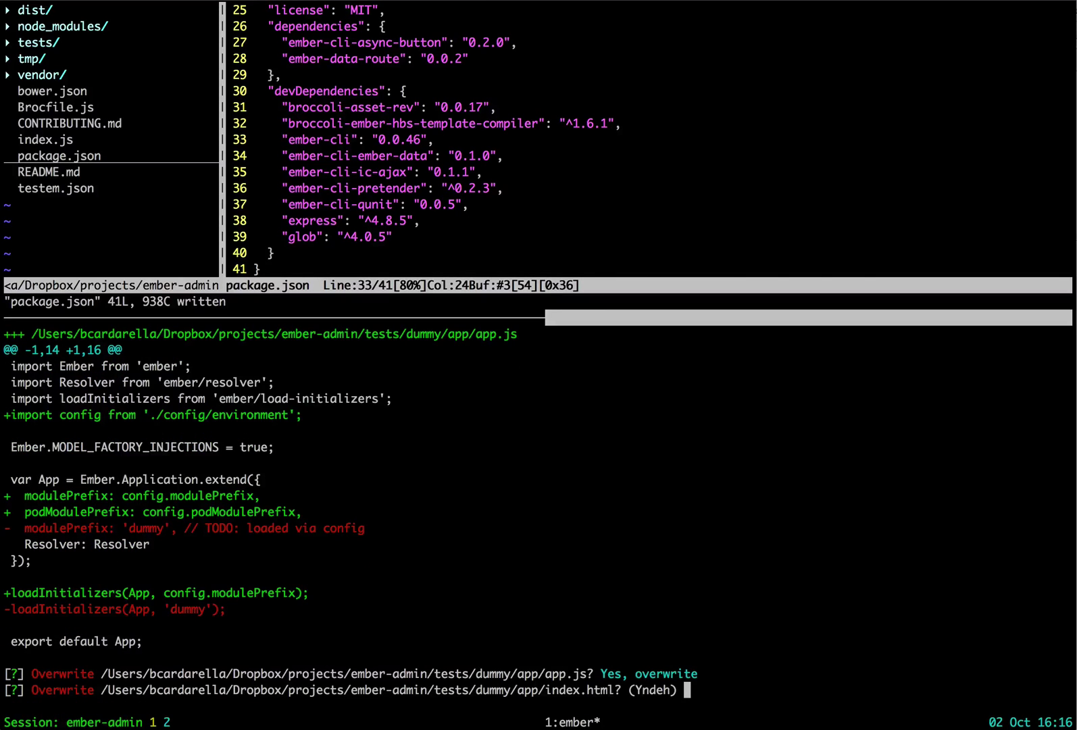
key("d")
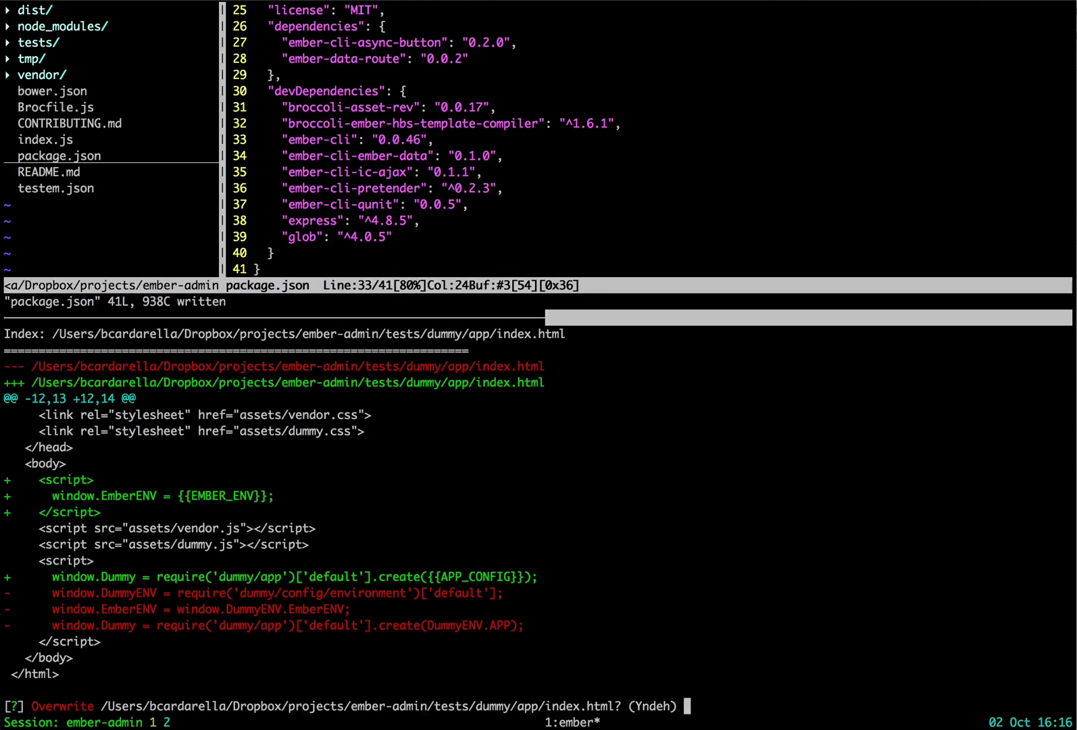
key("y")
key("d")
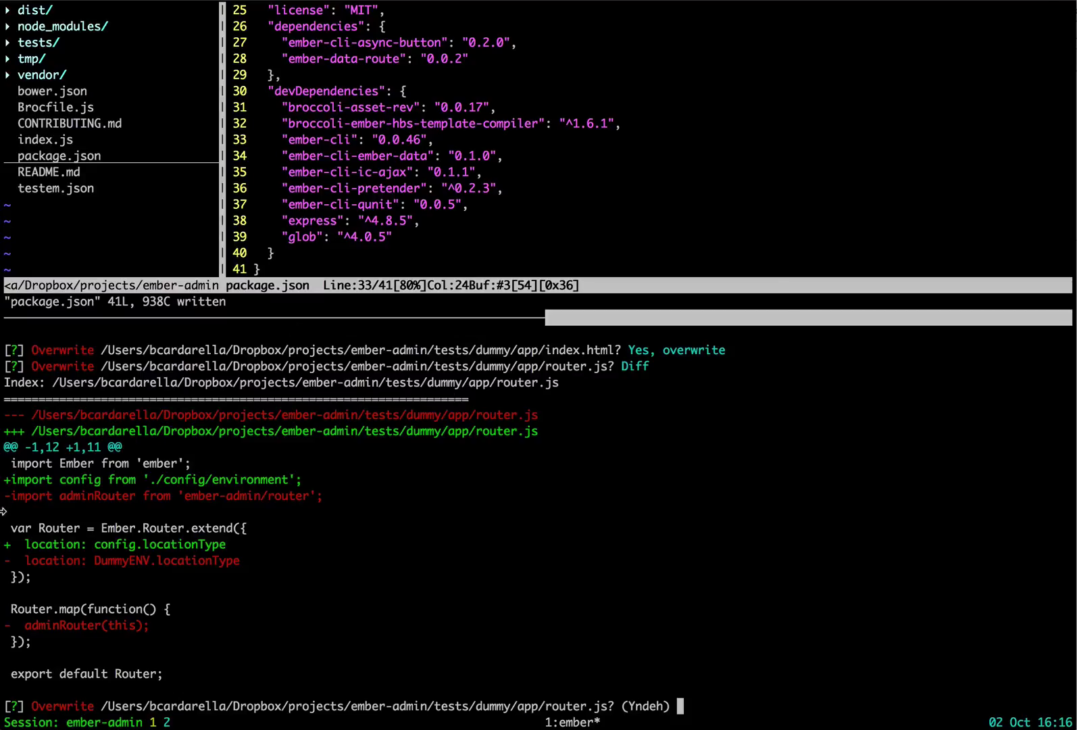
mouse_move(11, 495)
left_mouse_down()
mouse_move(192, 479)
mouse_move(278, 479)
mouse_move(320, 495)
left_mouse_up()
left_click_drag(26, 624, 141, 623)
left_click(143, 624)
mouse_move(14, 475)
left_mouse_down()
mouse_move(235, 467)
mouse_move(313, 486)
left_mouse_up()
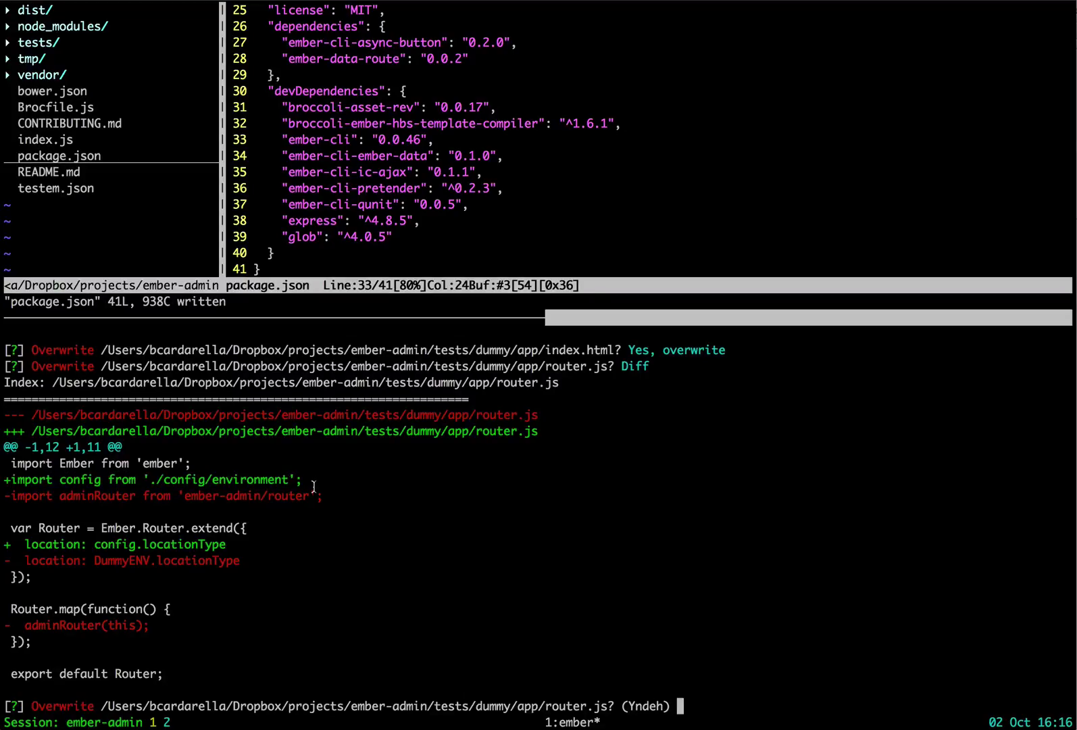
type("e")
- Open the router.js diff in Vim and go to the removed adminRouter import
key("Return")
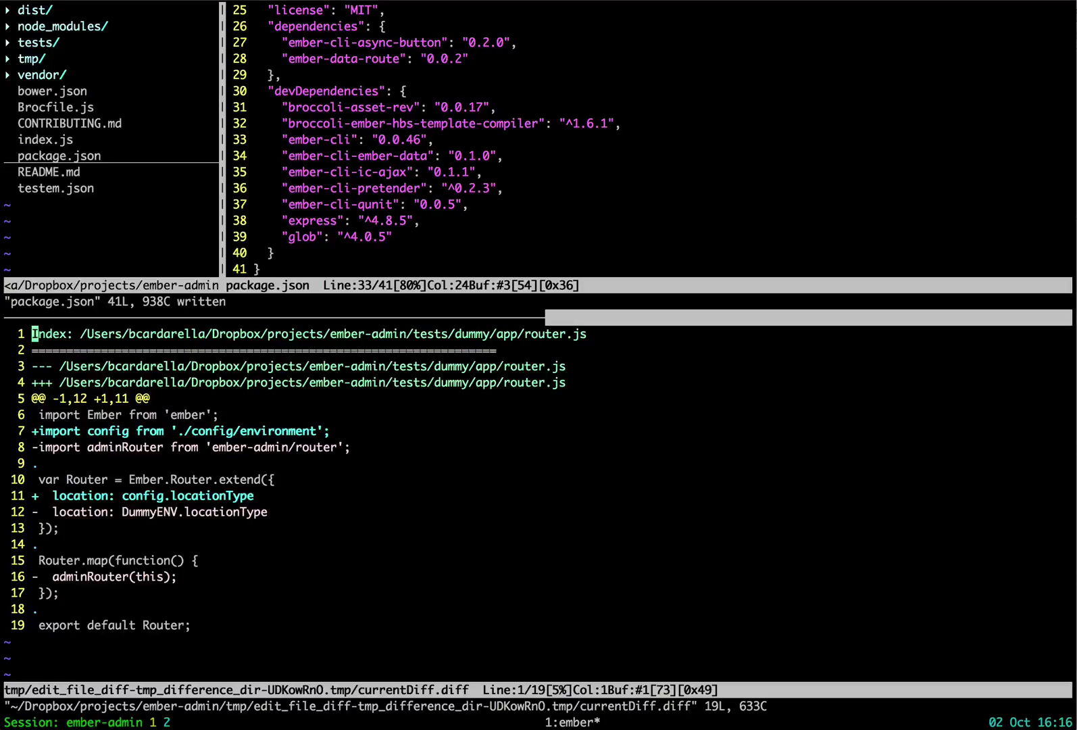
key("j")
key("j")
key("j")
key("j")
key("j")
key("j")
key("j")
key("j")
key("k")
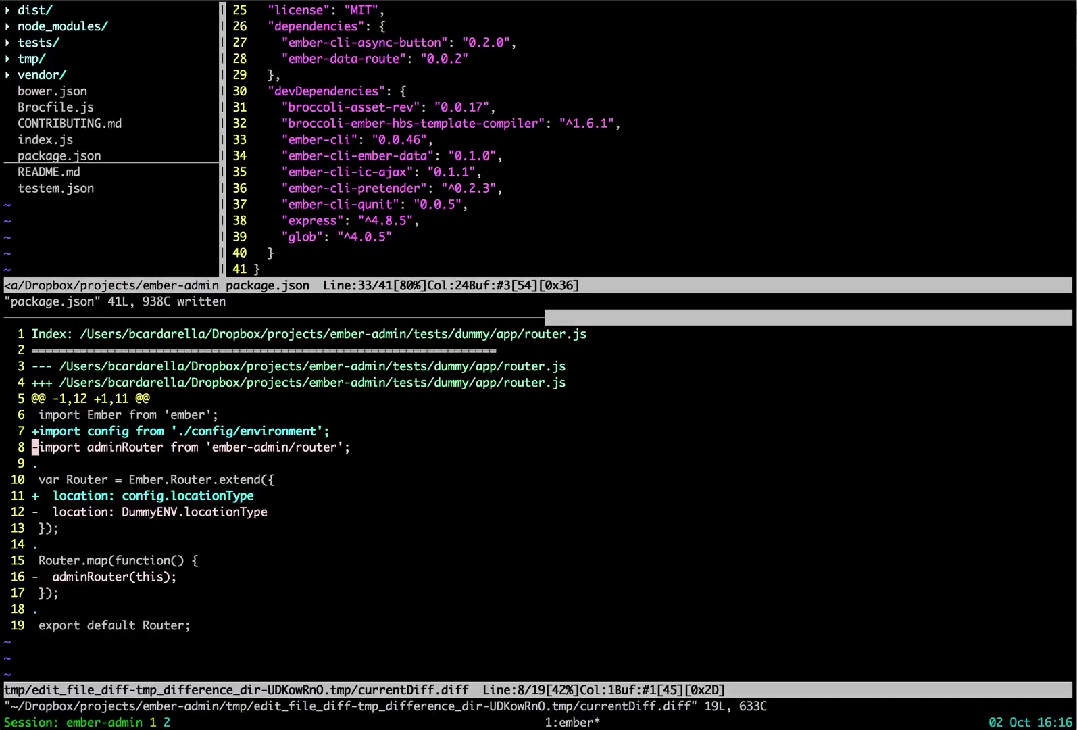
key("x")
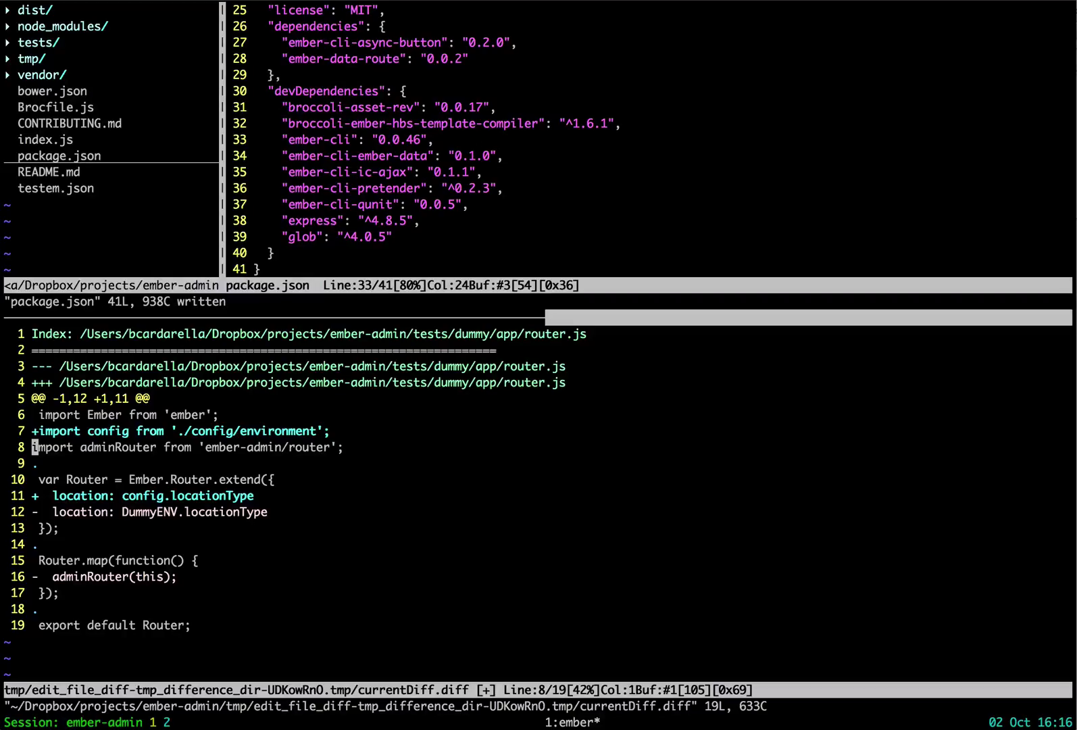
- Undo the stray edit and mark the adminRouter import as an unchanged line
key("k")
key("k")
key("j")
key("j")
key("j")
key("j")
key("G")
key("ctrl+o")
key("k")
key("u")
key("r")
key("space")
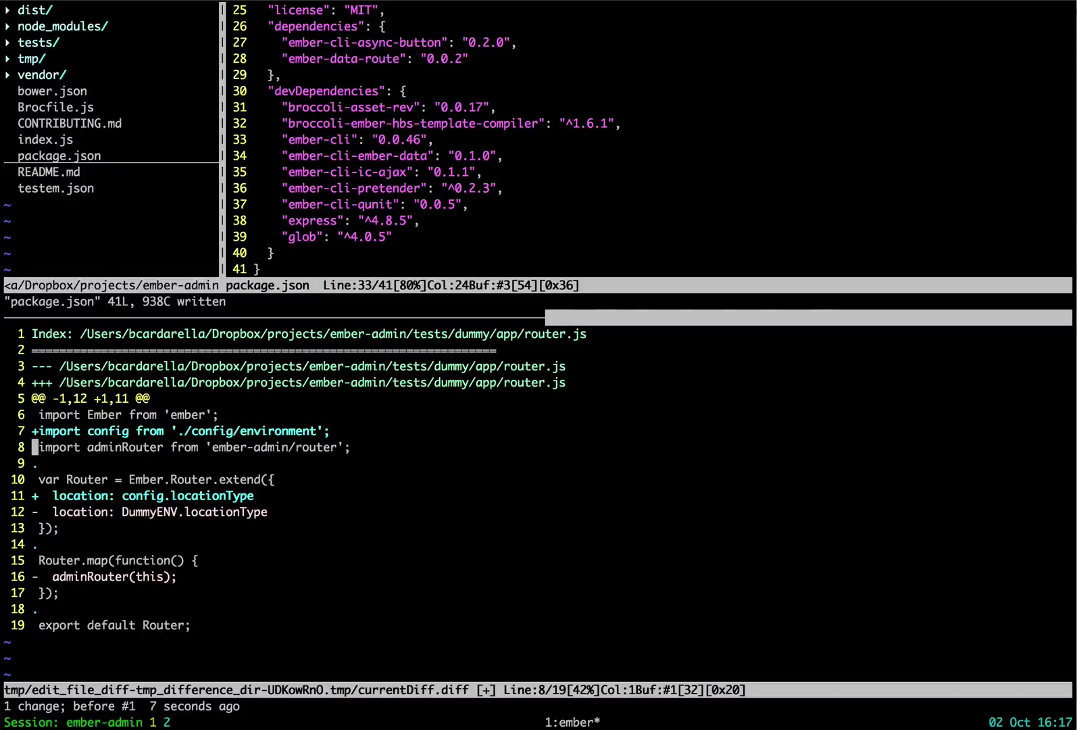
- Keep the adminRouter(this) call unchanged and save the edited router diff
key("j")
key("j")
key("j")
key("j")
key("j")
key("r")
key("space")
type("j")
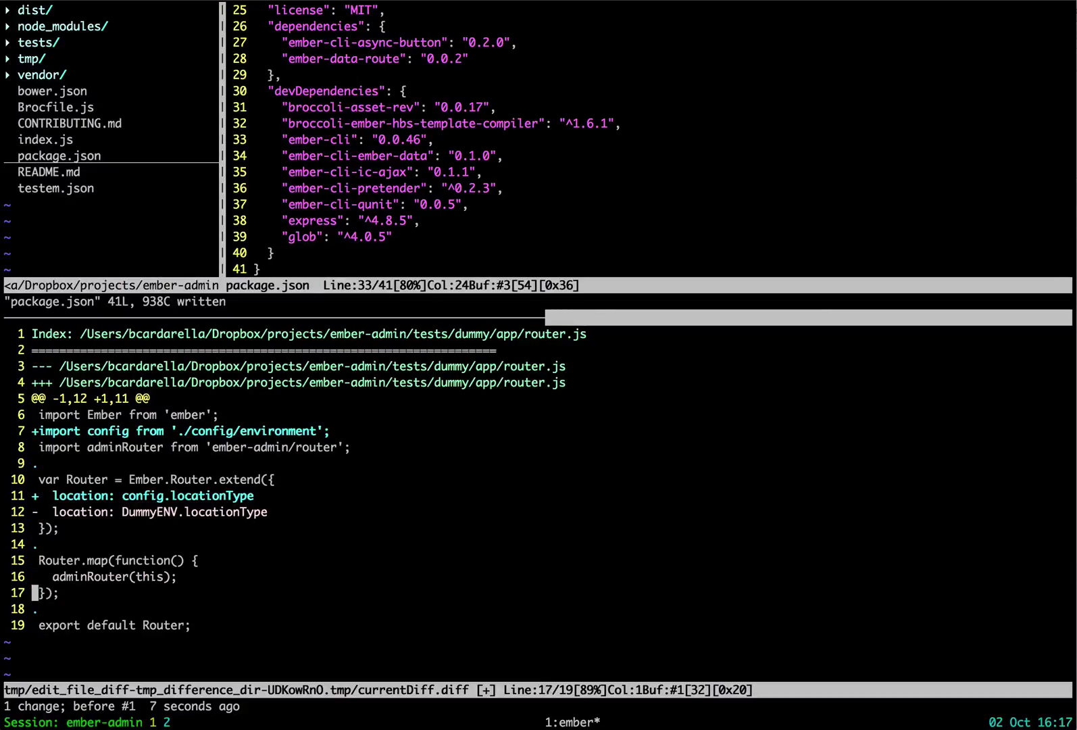
type(":w")
key("Return")
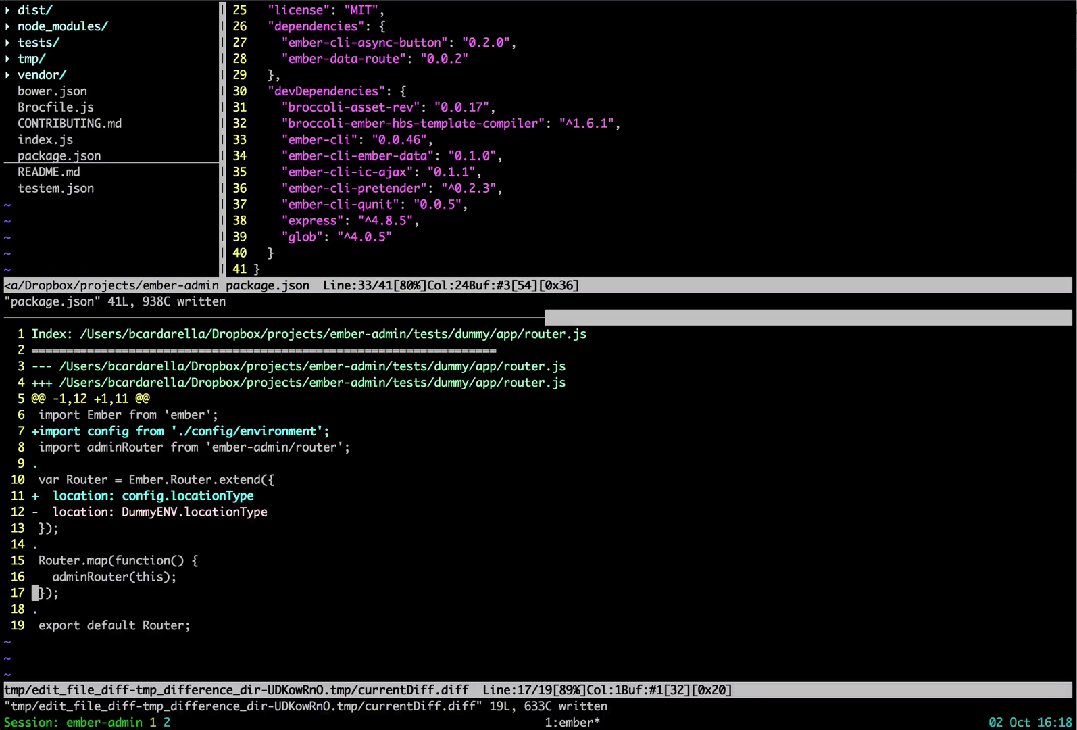
type(":q")
- Apply the edited router.js, overwrite bower.json and environment.js, and show the package.json diff
key("Return")
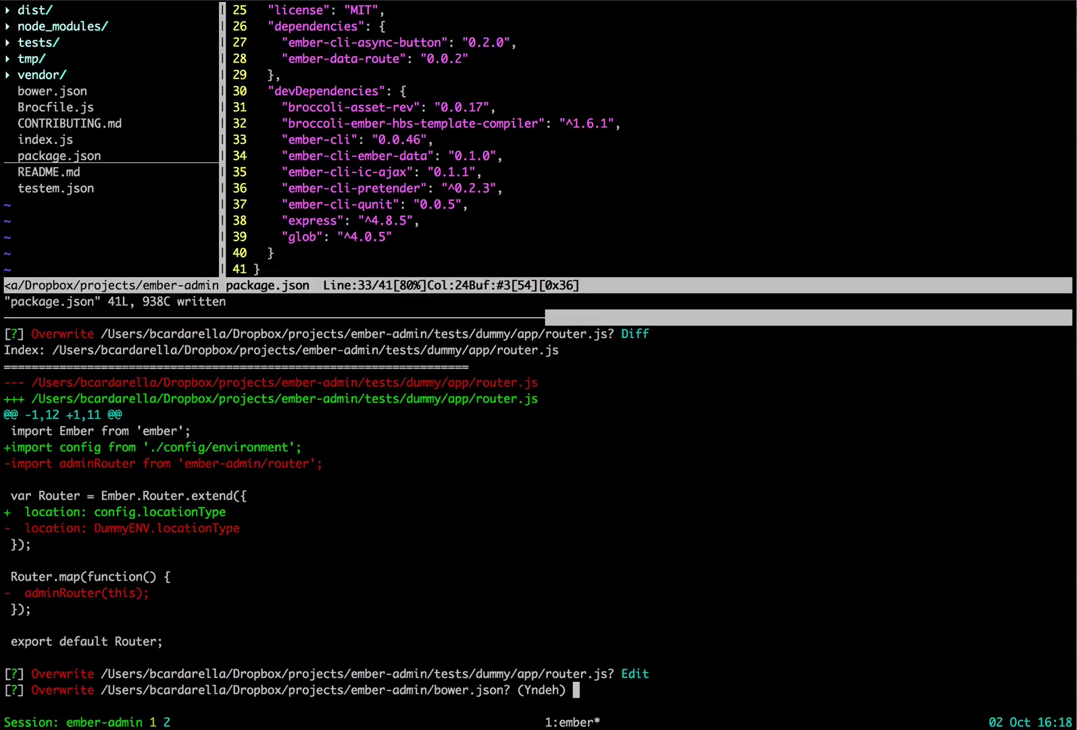
type("d")
key("Return")
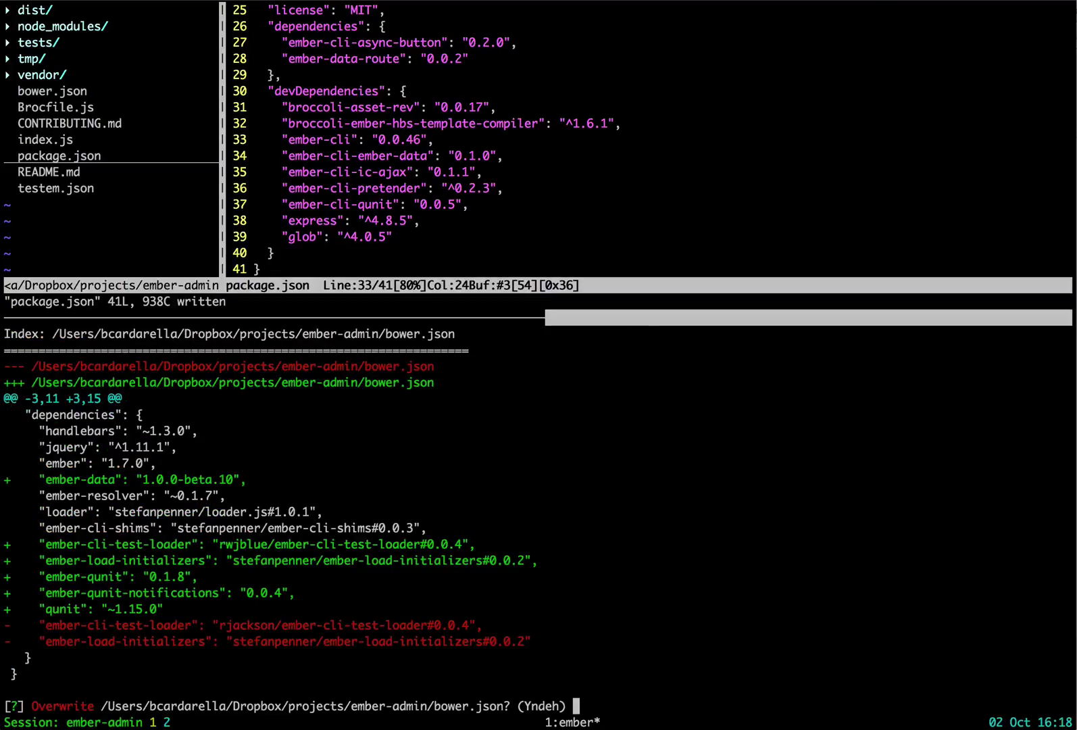
key("Return")
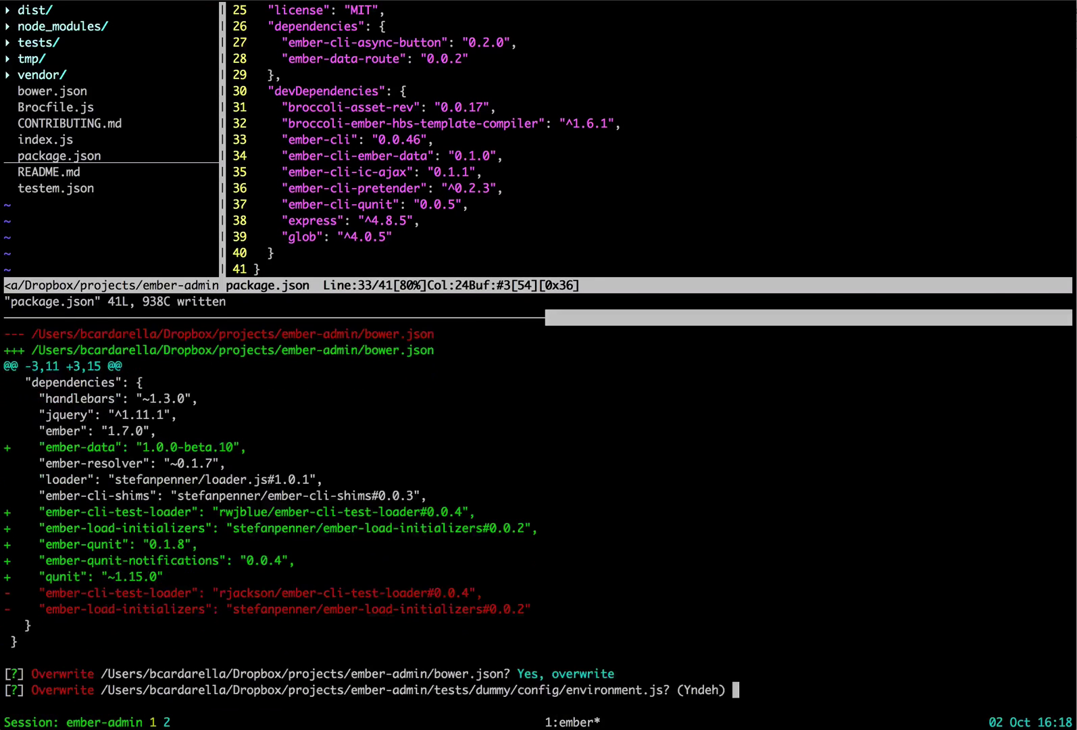
type("d")
key("Return")
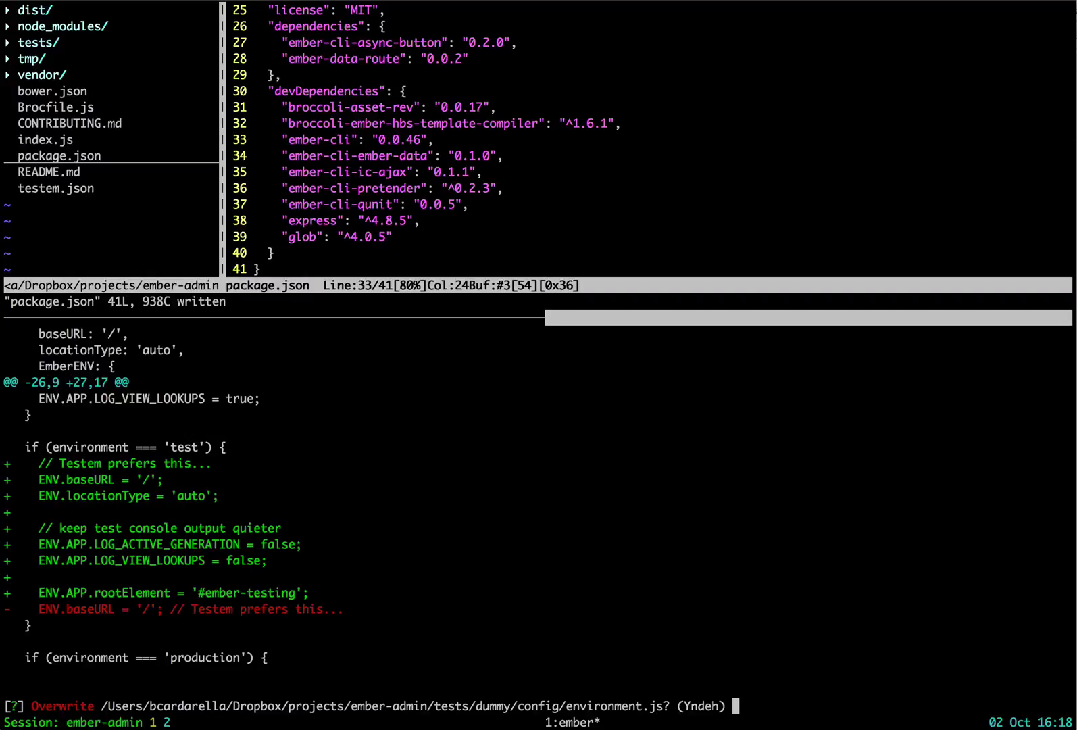
key("Return")
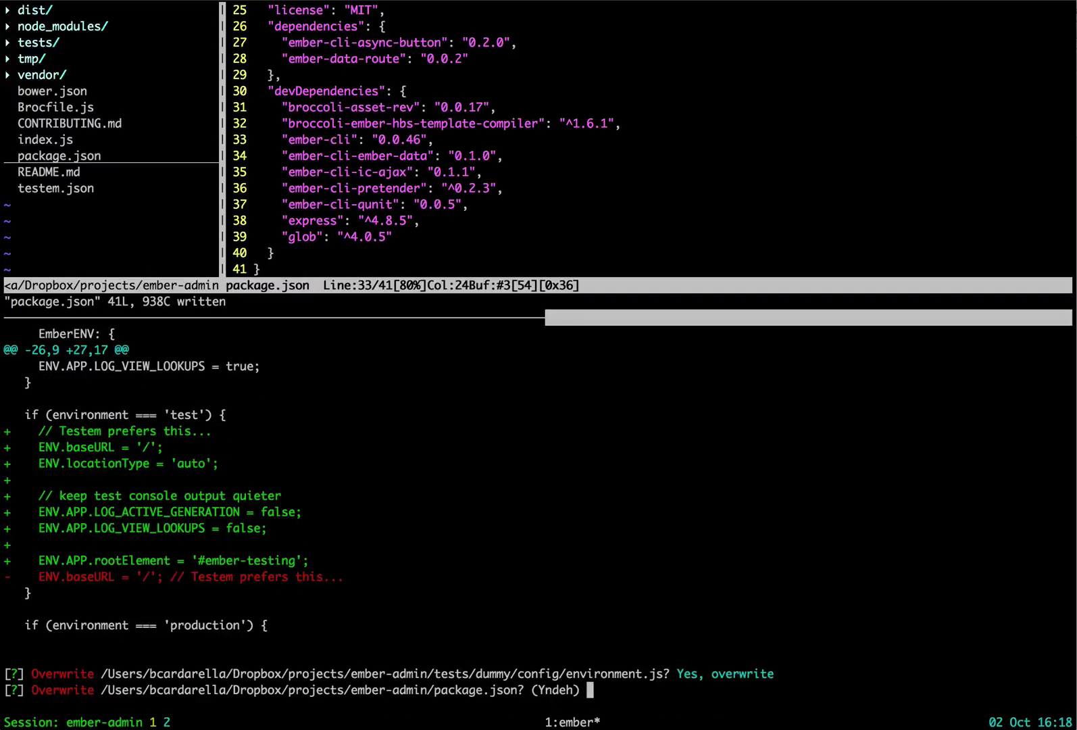
type("d")
key("Return")
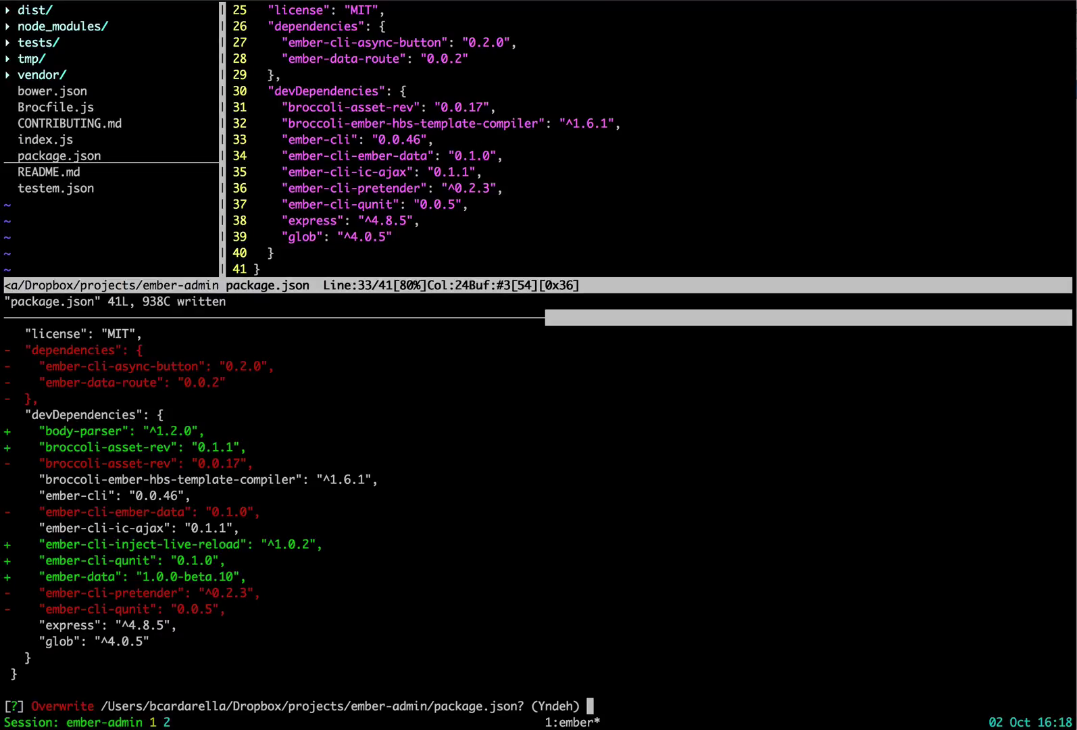
type("e")
- Open the package.json diff in Vim and delete the dummy name, version and private lines
key("Return")
key("j")
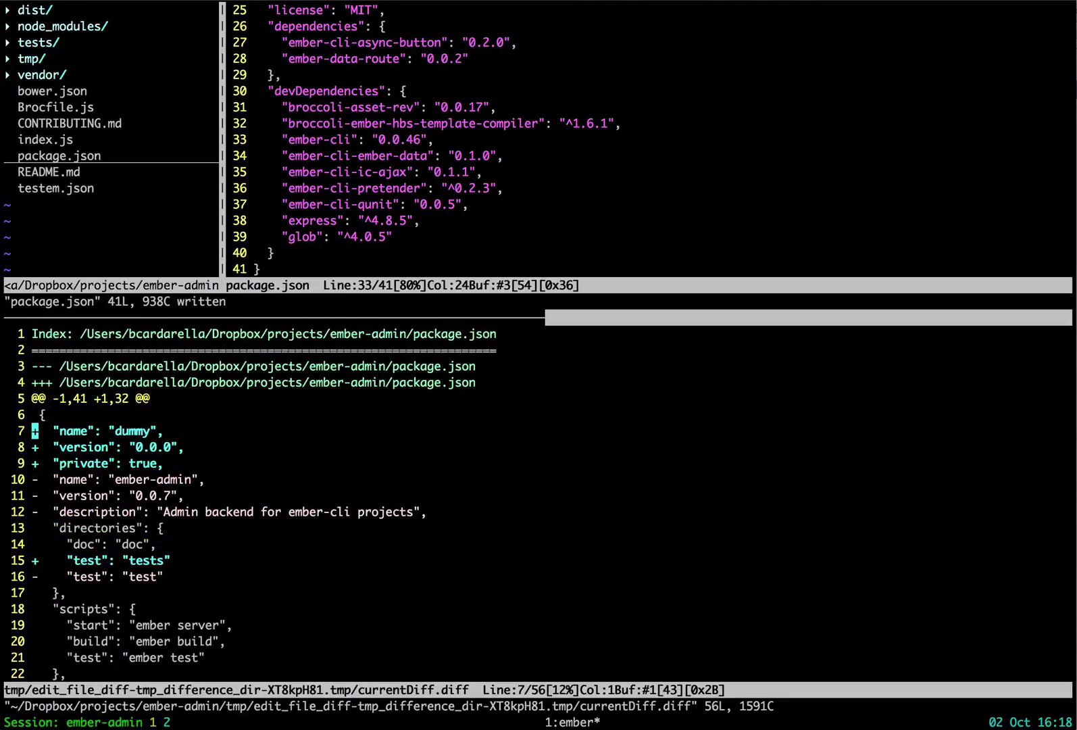
key("j")
key("j")
key("j")
key("k")
key("k")
key("k")
key("k")
key("j")
key("j")
key("j")
key("k")
key("k")
key("V")
key("j")
key("j")
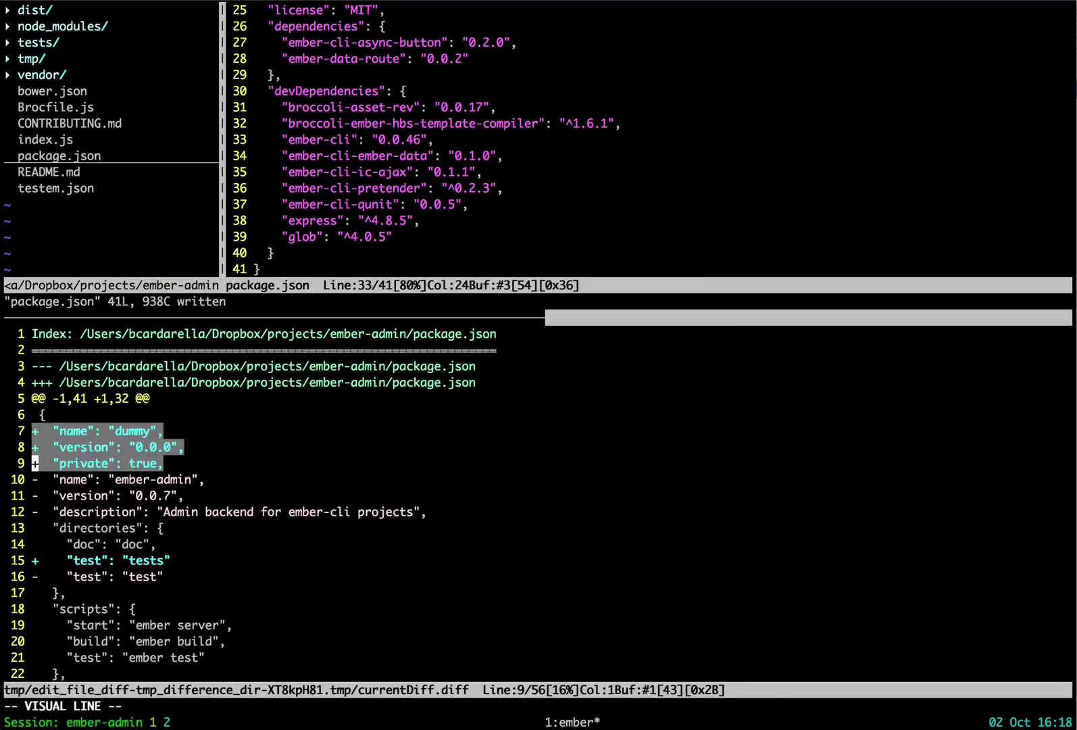
key("d")
- Keep ember-admin's original name, version and description lines
key("r")
key("space")
key("j")
key("period")
key("j")
key("period")
key("j")
key("j")
key("j")
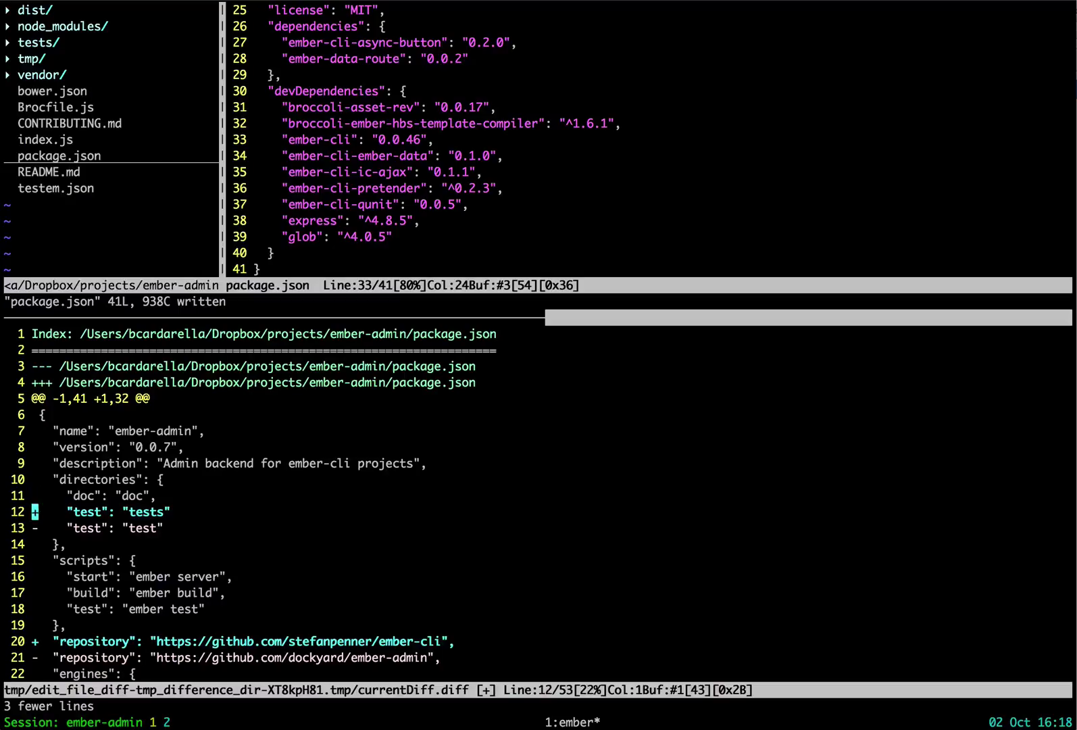
- Check the test directory entries and remove the stefanpenner repository line
key("j")
key("j")
key("k")
key("k")
key("k")
key("j")
key("j")
key("j")
key("j")
key("j")
key("j")
key("j")
key("j")
key("j")
key("j")
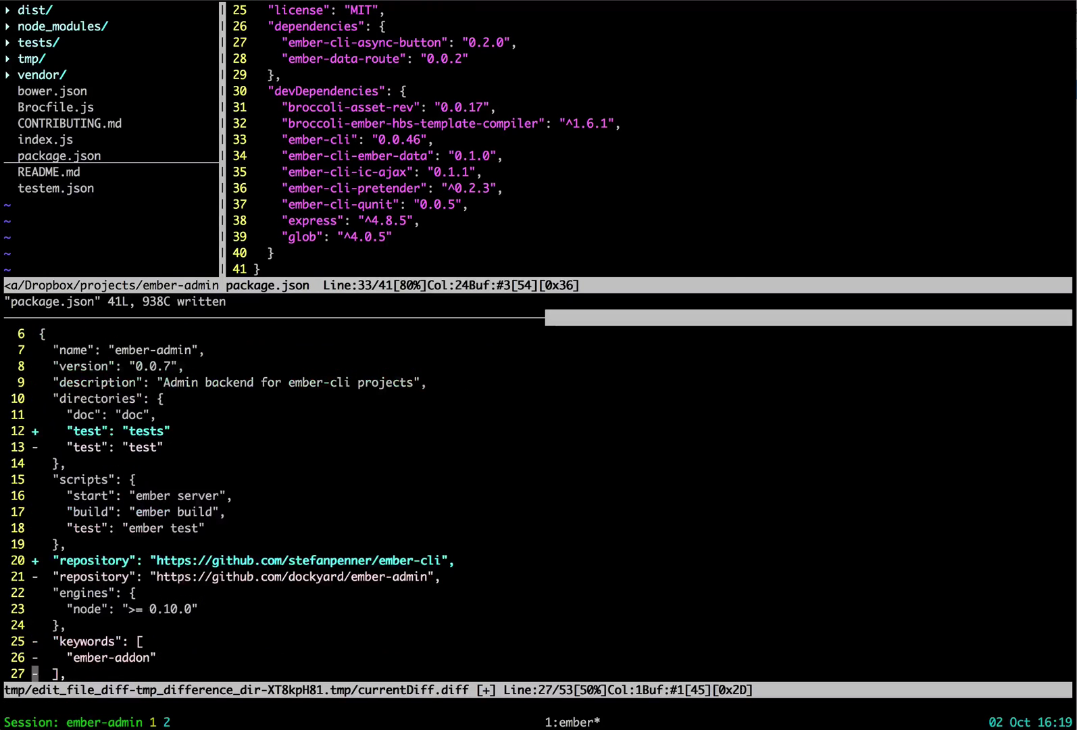
key("k")
key("k")
key("k")
key("k")
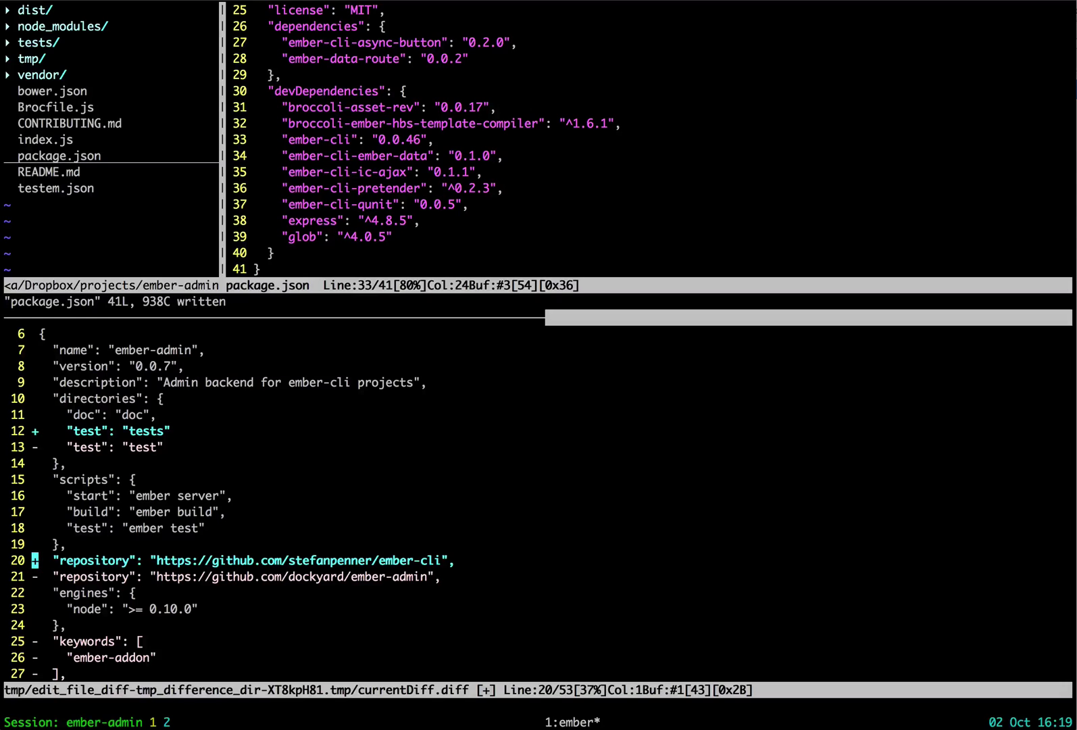
key("d")
key("d")
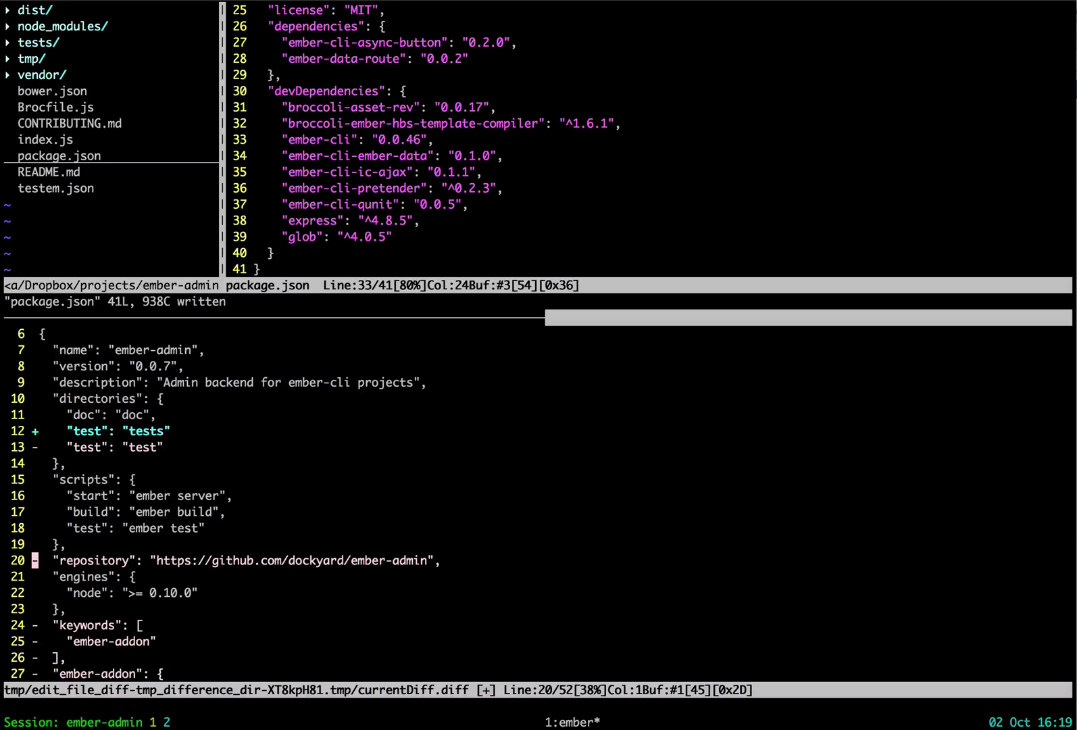
- Keep the keywords entry and the ember-addon keyword line
key("j")
key("j")
key("j")
key("j")
key("k")
key("k")
key("k")
key("k")
key("r")
key("space")
key("j")
key("j")
key("h")
key("u")
key("r")
key("space")
key("j")
- Keep the ember-addon configPath setting and its closing brace
key("j")
key("r")
key("space")
key("j")
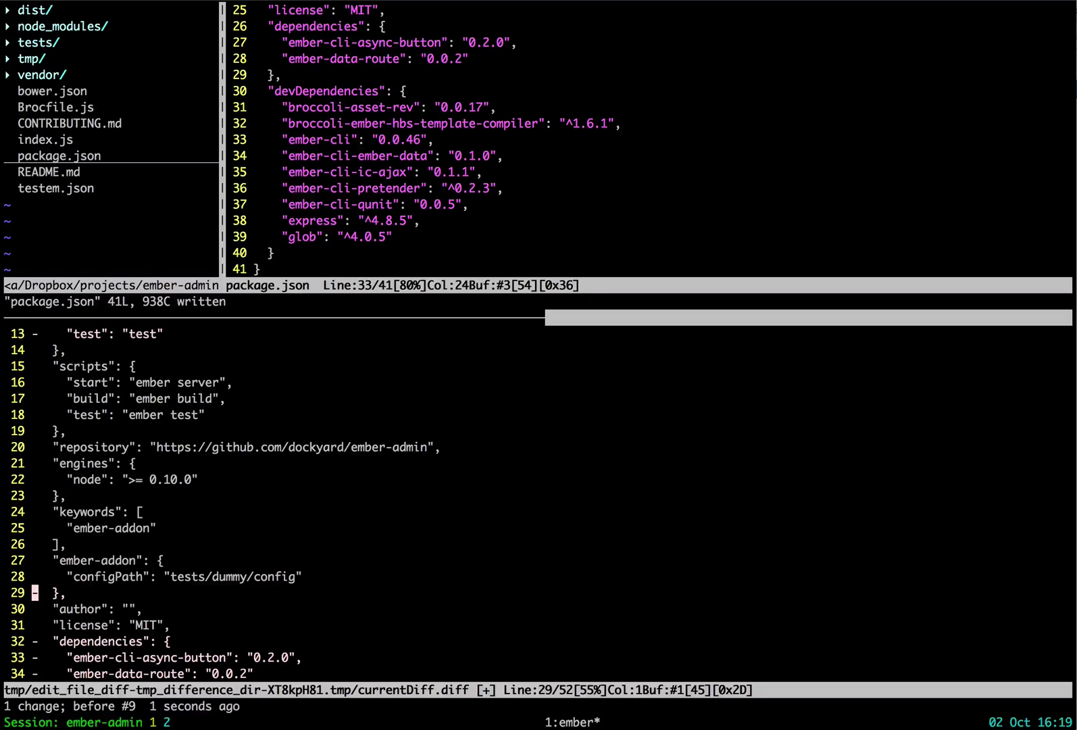
key("r")
key("space")
key("j")
key("j")
key("j")
key("j")
key("j")
key("j")
key("k")
key("k")
key("k")
key("k")
key("k")
key("k")
- Keep the original dependencies block, including its closing brace
key("r")
key("space")
key("j")
key("r")
key("space")
key("j")
key("r")
key("space")
key("j")
key("r")
key("space")
key("j")
key("j")
key("j")
key("j")
key("j")
key("j")
key("j")
key("j")
key("j")
key("k")
key("k")
key("k")
key("k")
key("k")
key("k")
key("k")
key("k")
key("k")
key("k")
key("j")
type("G")
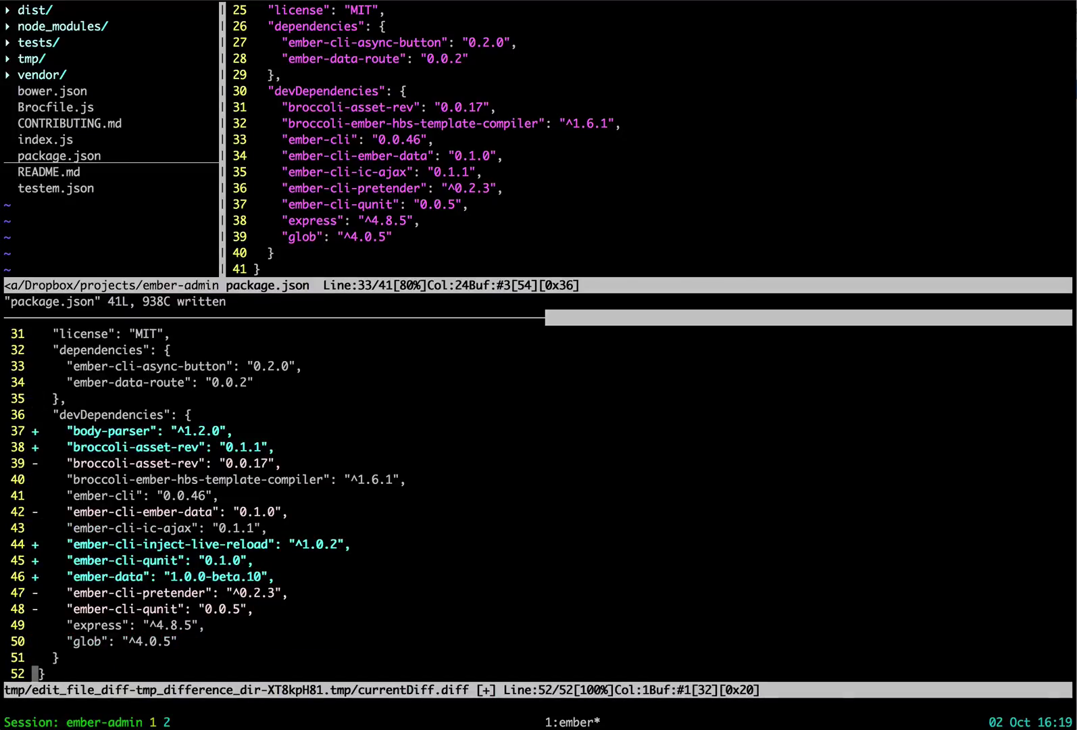
type(":wq")
- Apply the edited package.json, then review and overwrite testem.json and tests/.jshintrc
key("Return")
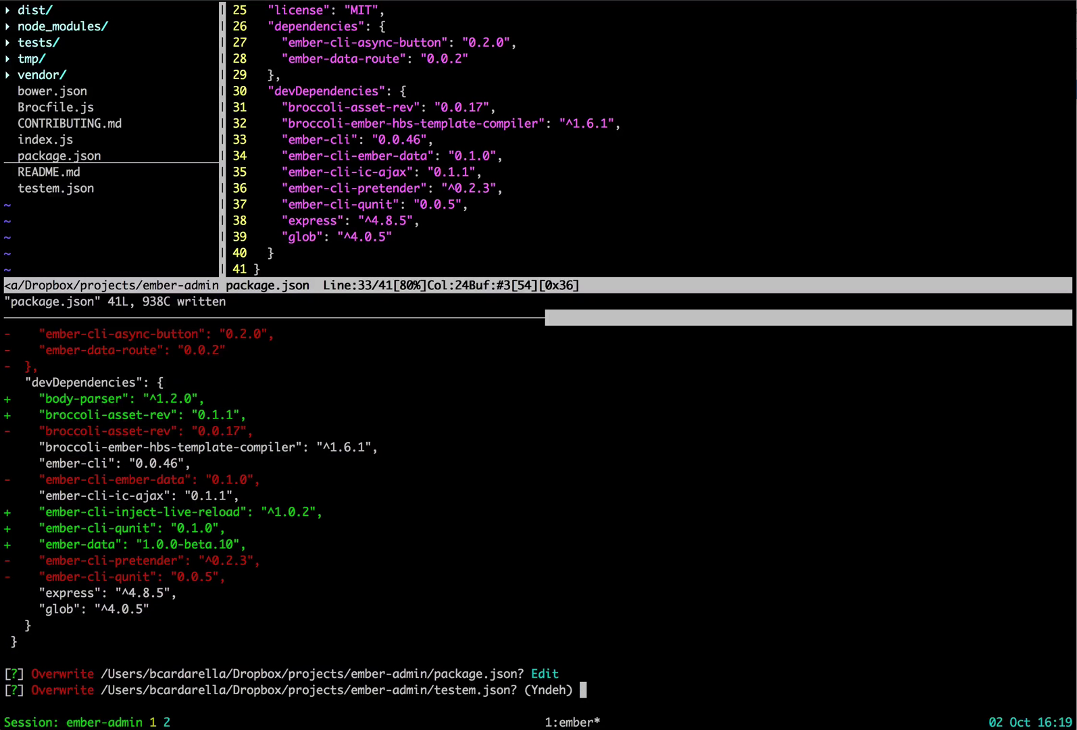
type("d")
key("Return")
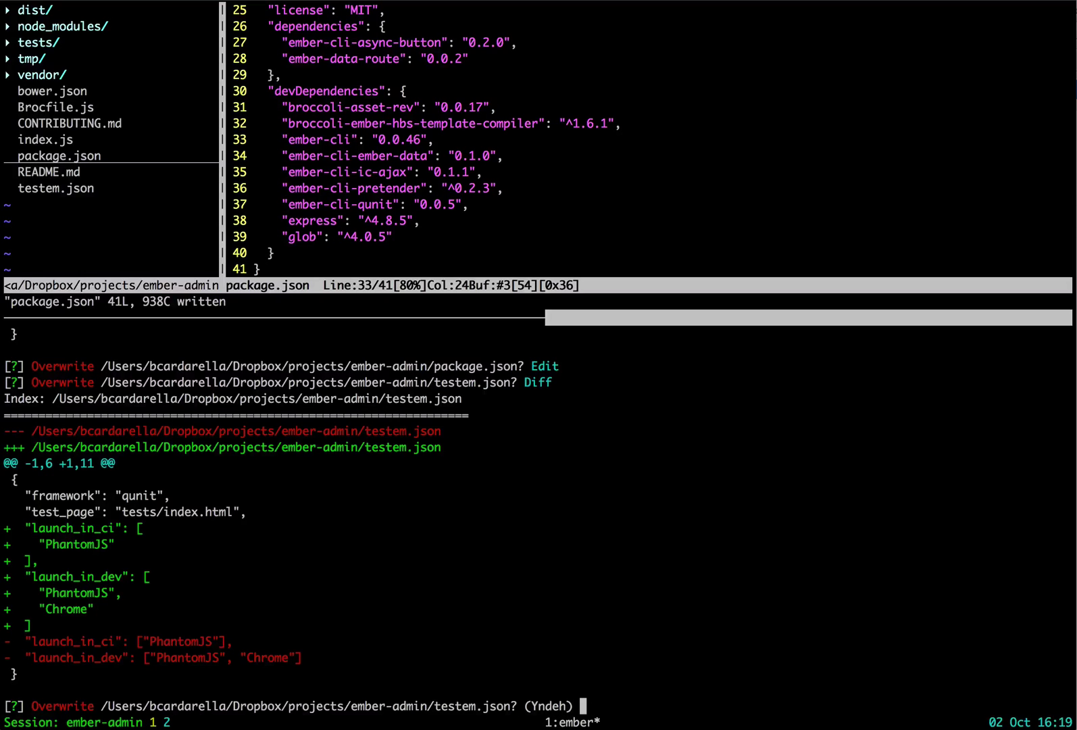
type("y")
key("Return")
type("d")
key("Return")
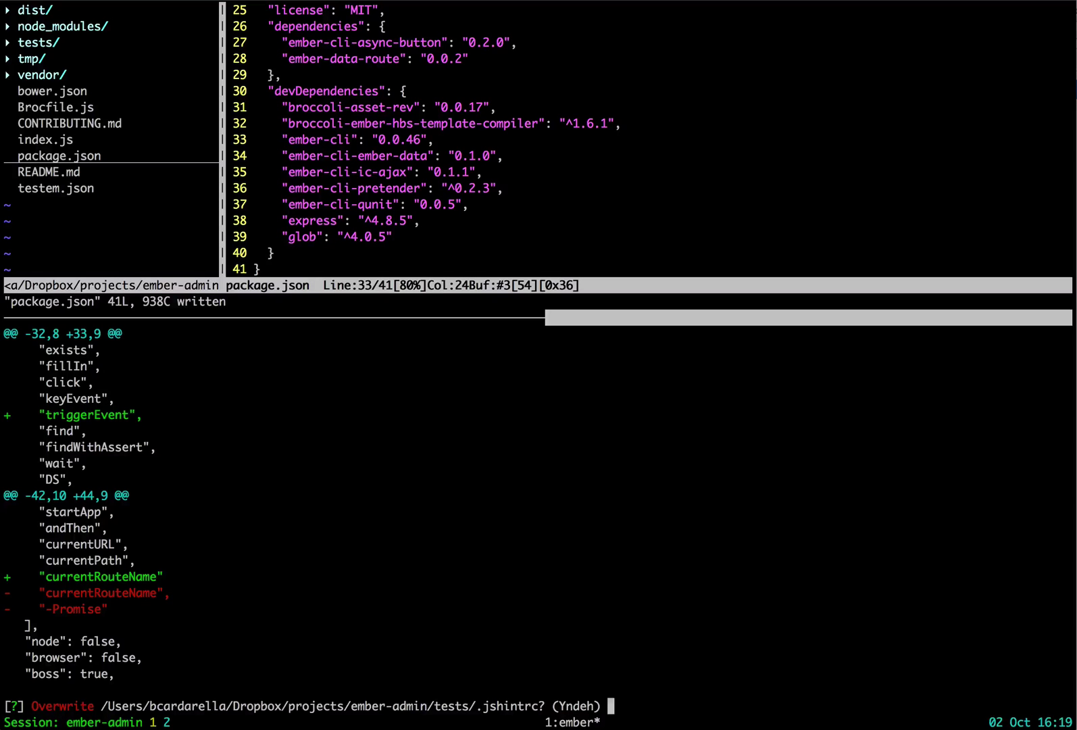
scroll(540, 505, "up", 1)
scroll(538, 504, "up", 1)
scroll(538, 505, "up", 3)
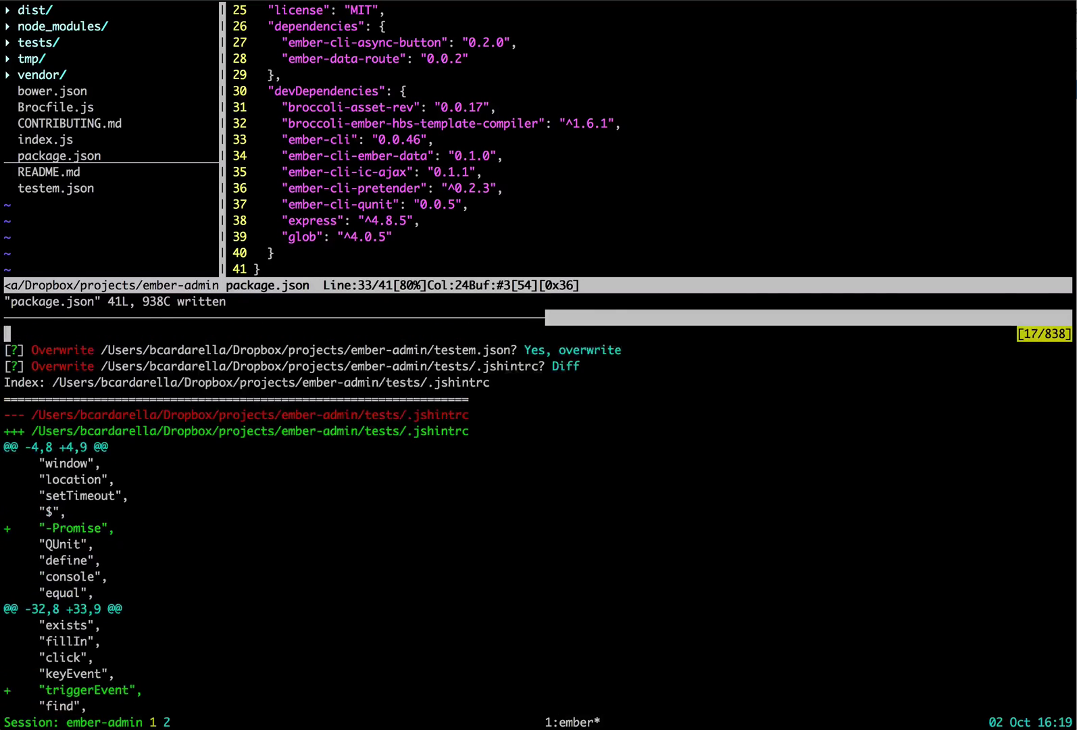
scroll(538, 505, "down", 1)
scroll(539, 505, "down", 3)
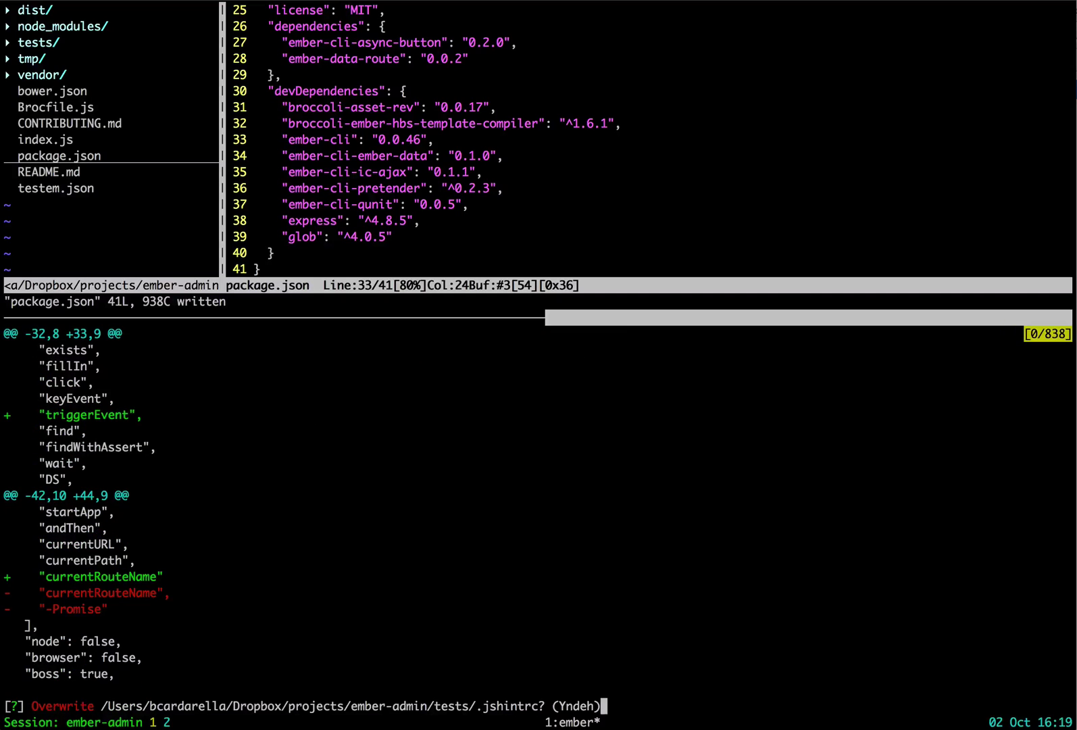
scroll(538, 504, "down", 1)
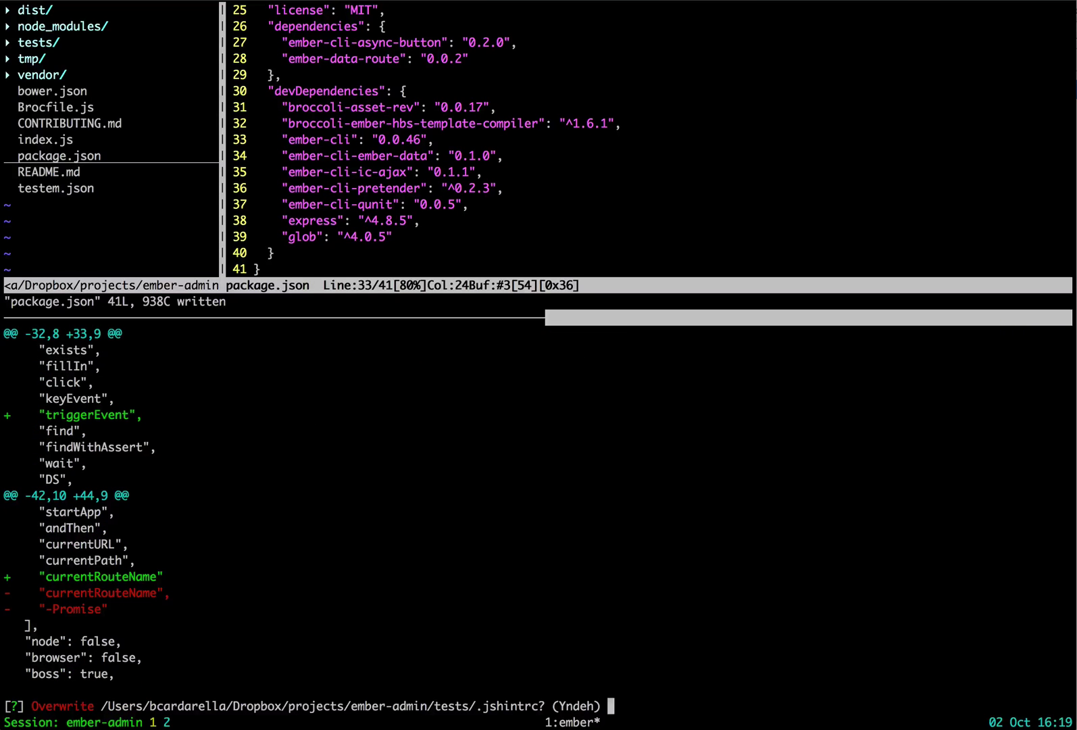
key("Return")
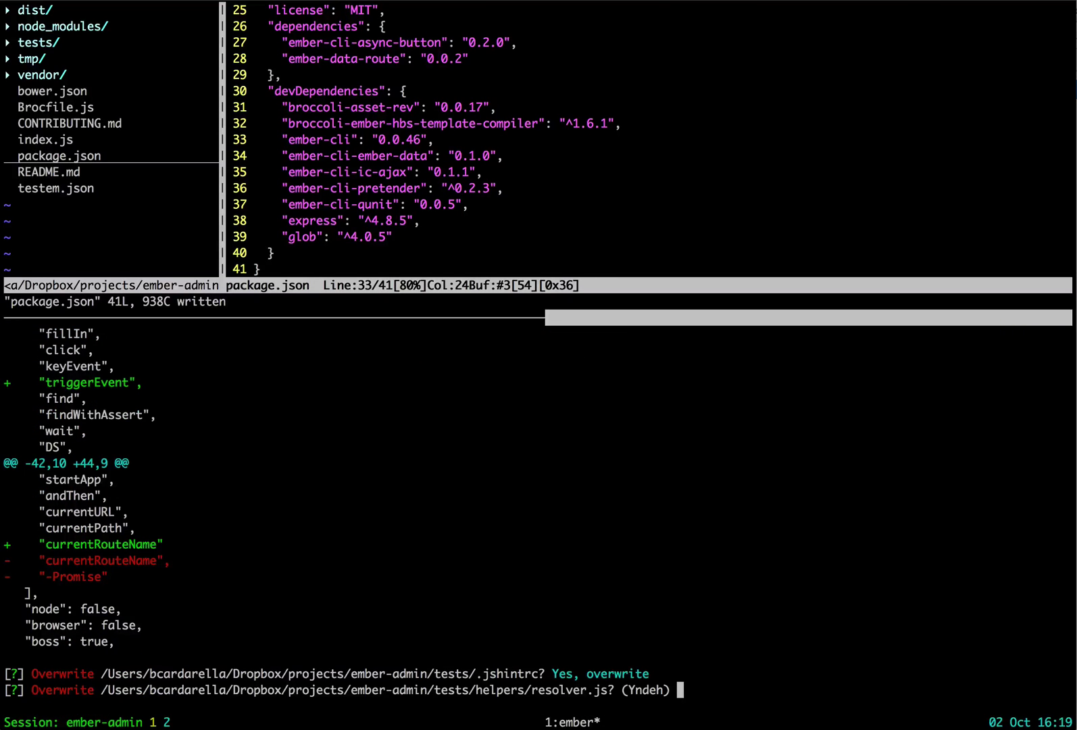
type("d")
- Review and overwrite resolver.js, start-app.js and tests/index.html
key("Return")
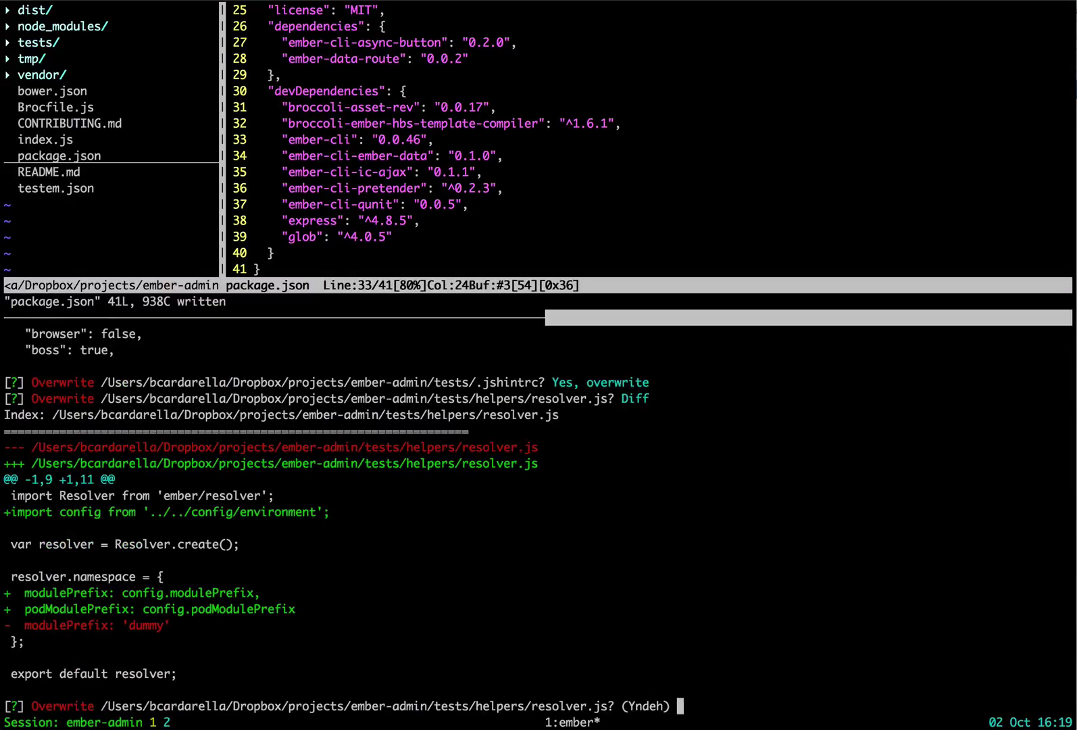
key("Return")
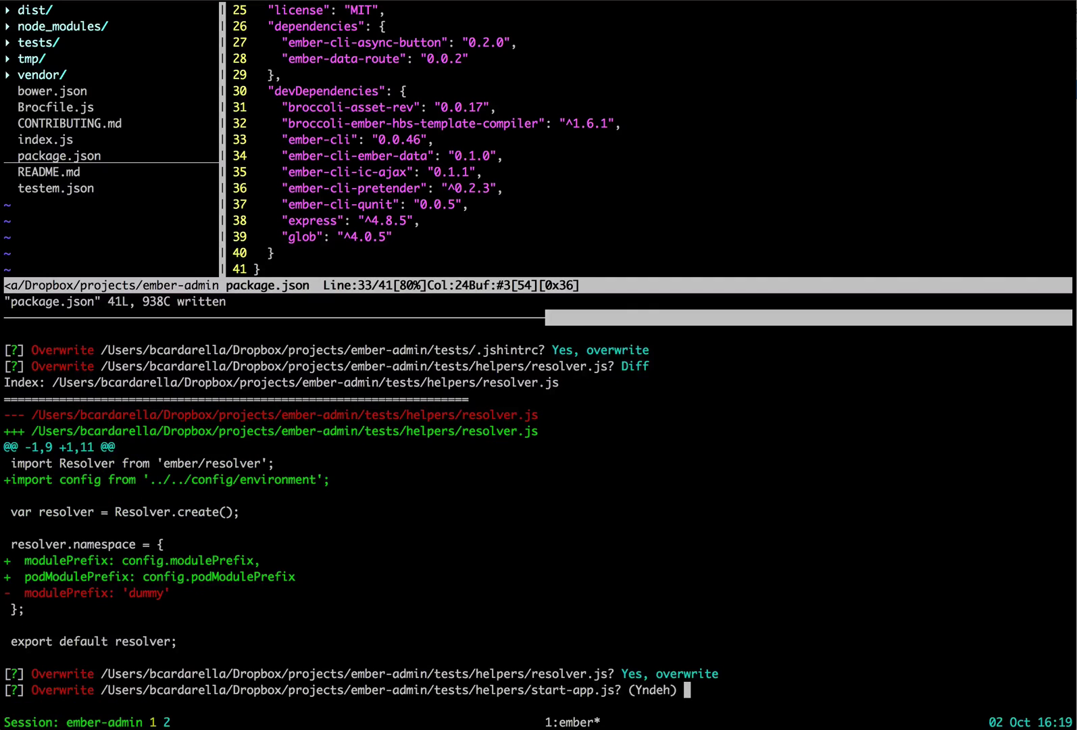
type("d")
key("Return")
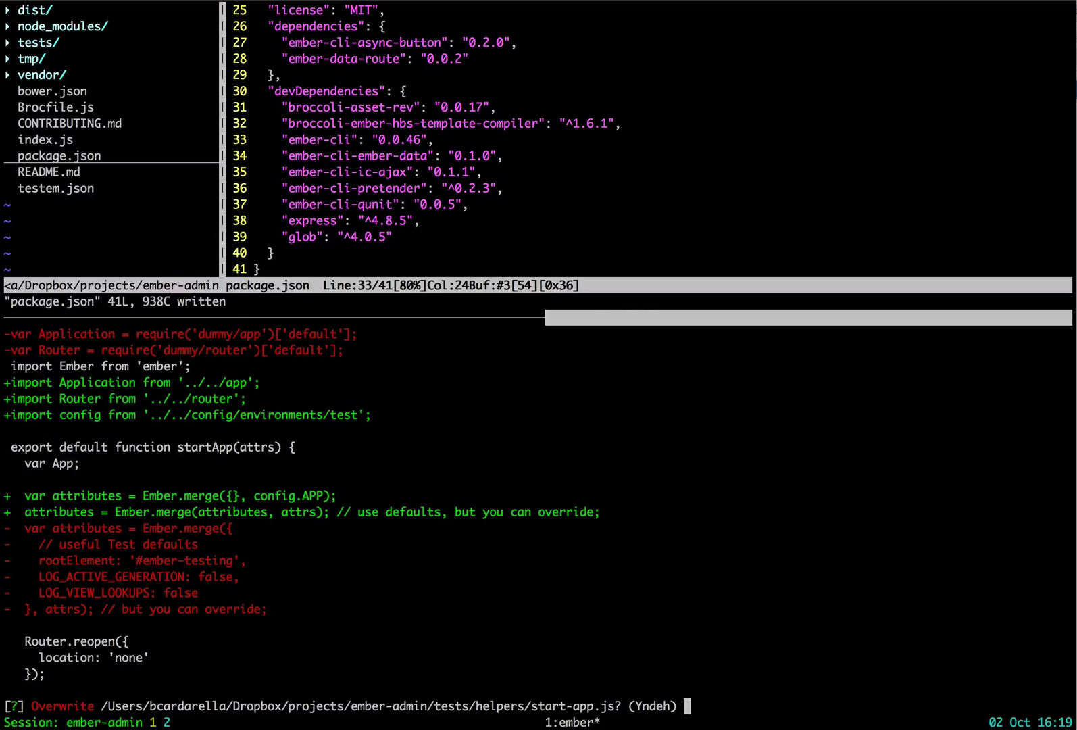
key("Return")
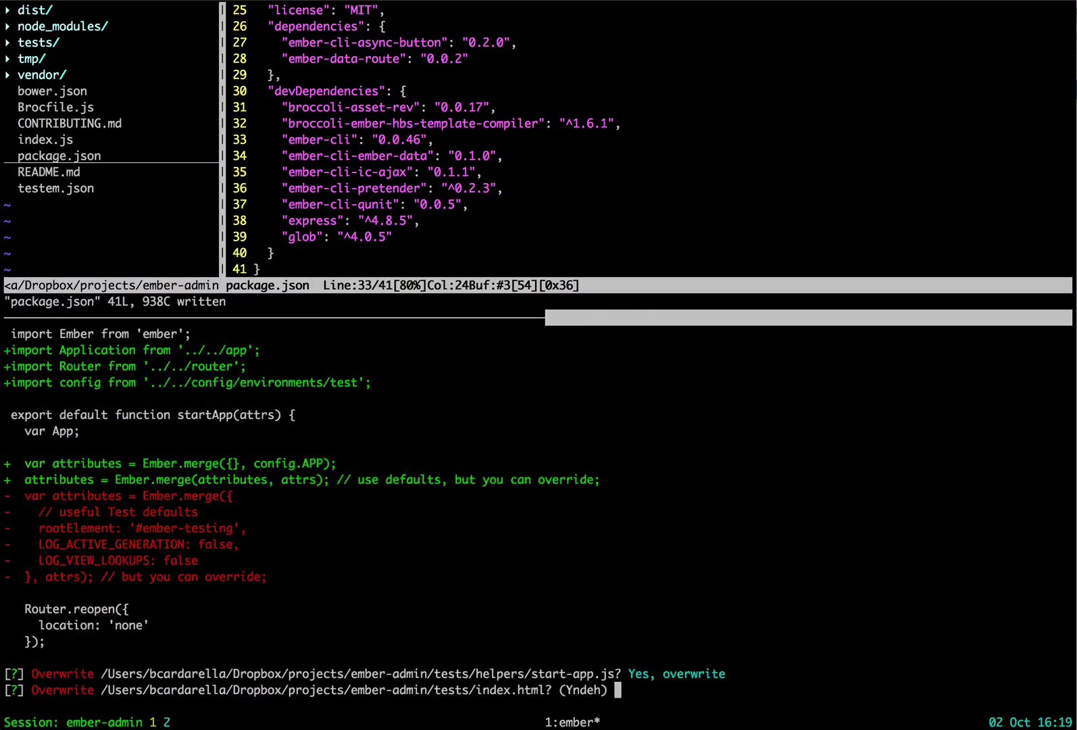
type("d")
key("Return")
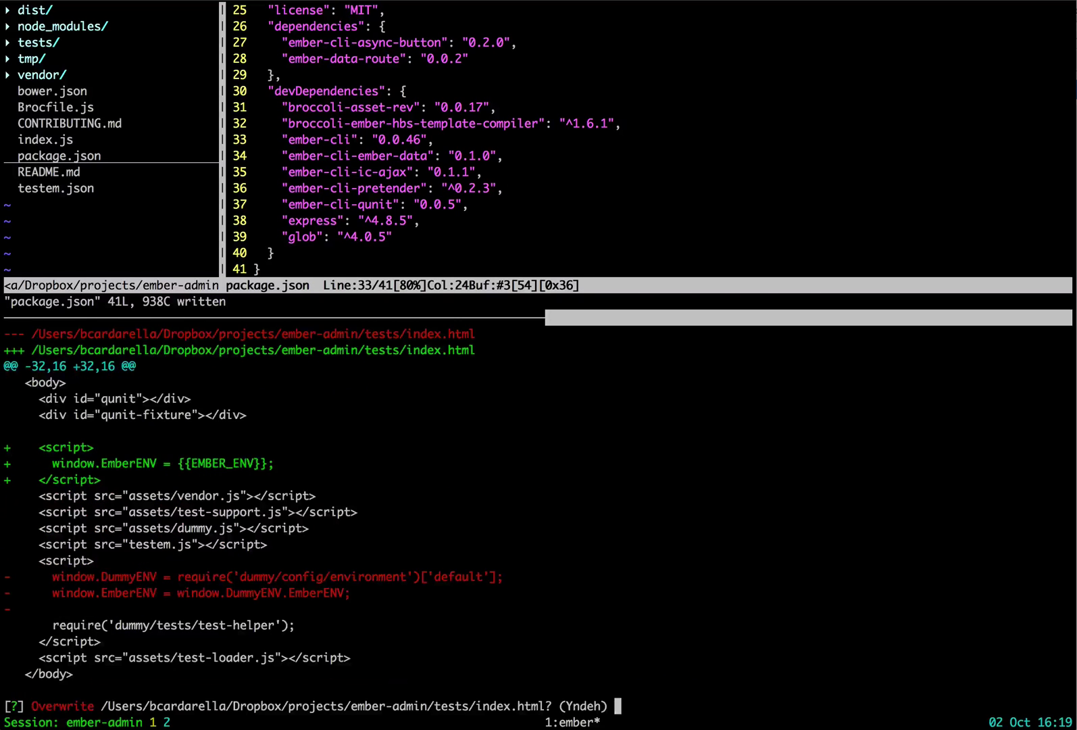
key("Return")
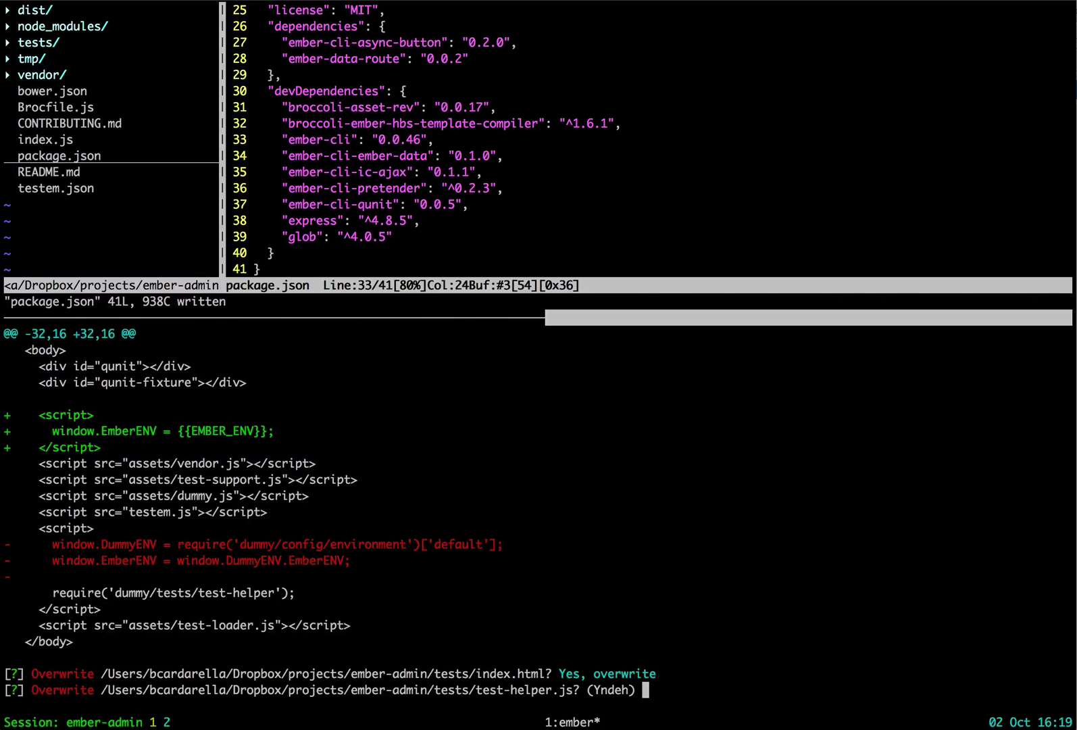
type("d")
- Review and overwrite test-helper.js and index.js so ember init finishes
key("Return")
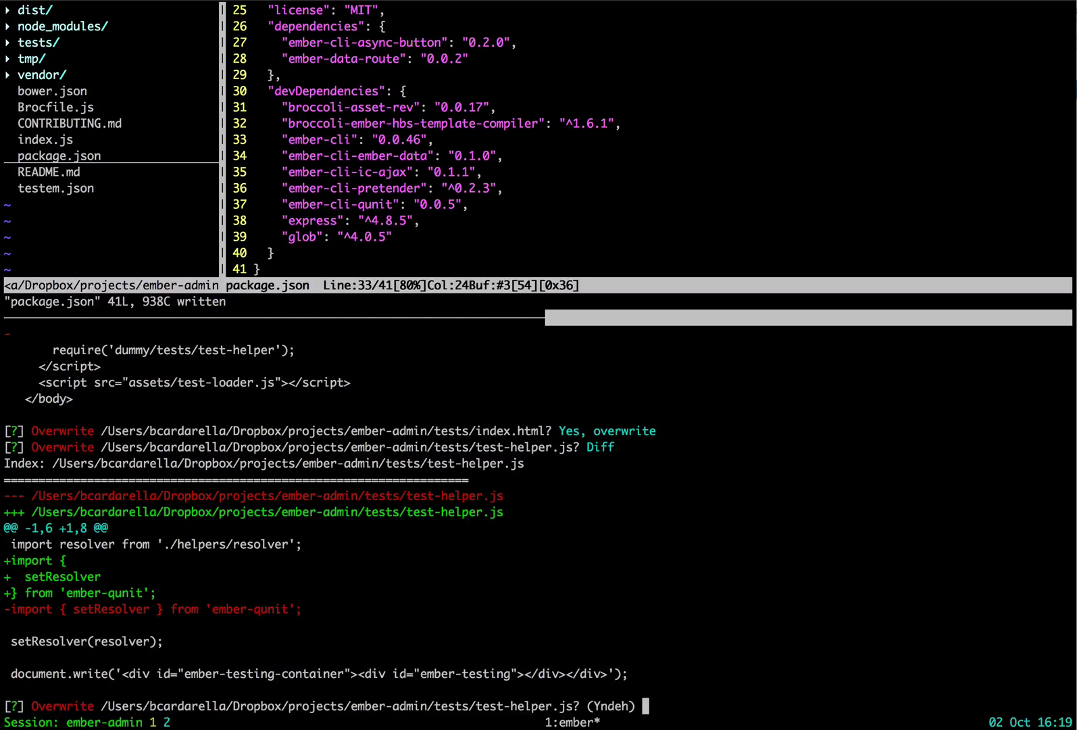
key("Return")
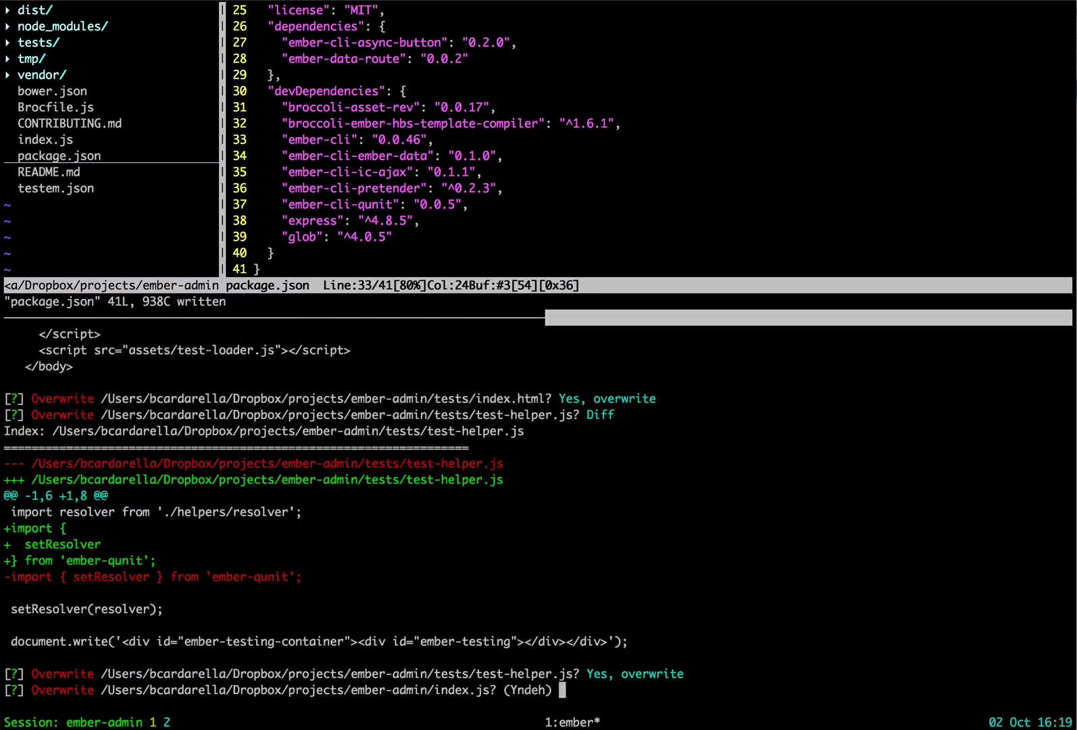
type("d")
key("Return")
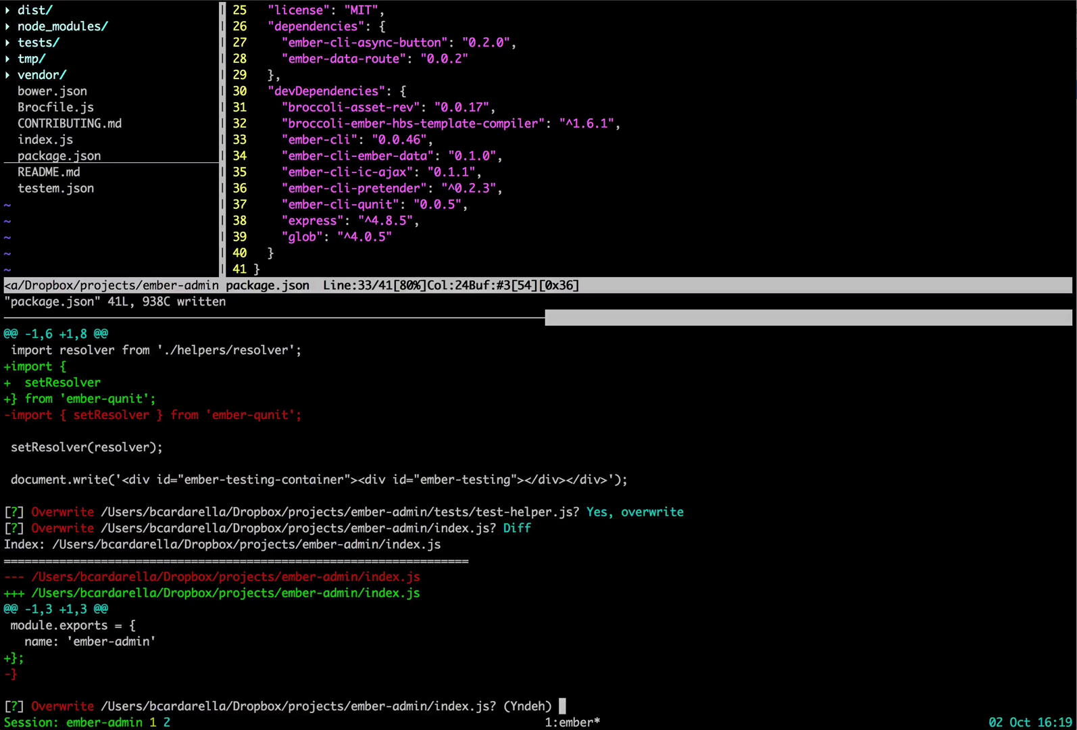
key("Return")
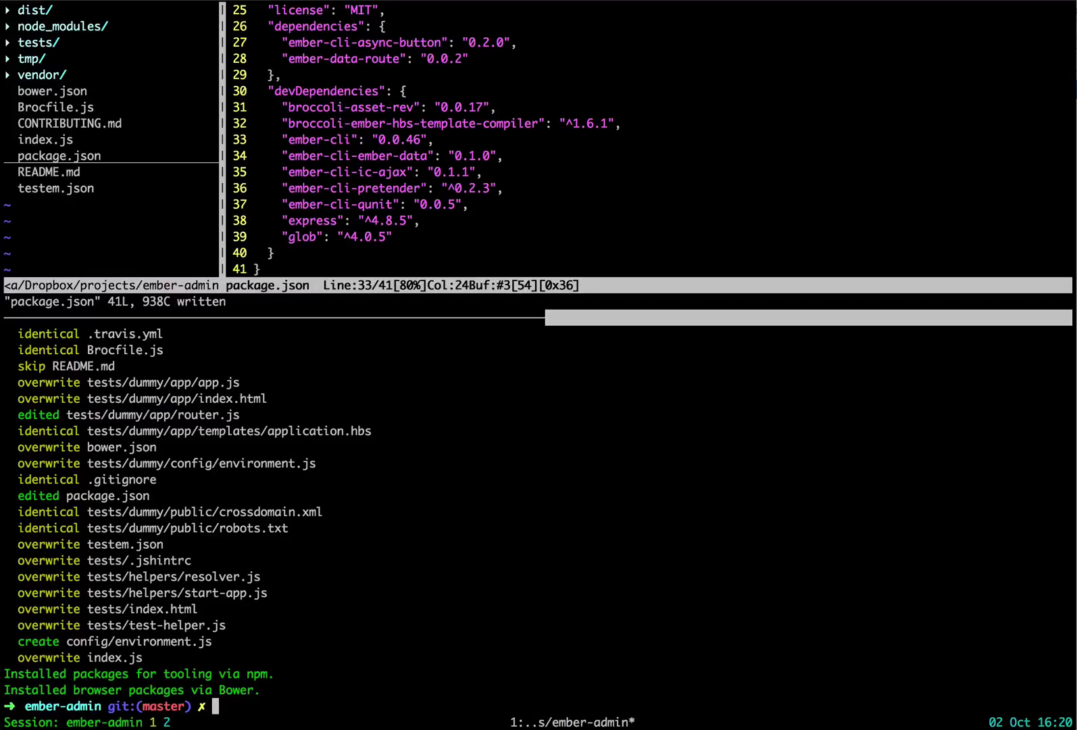
type("ember test")
- Run ember test, which fails with ENOENT because pretender.js is missing
key("Return")
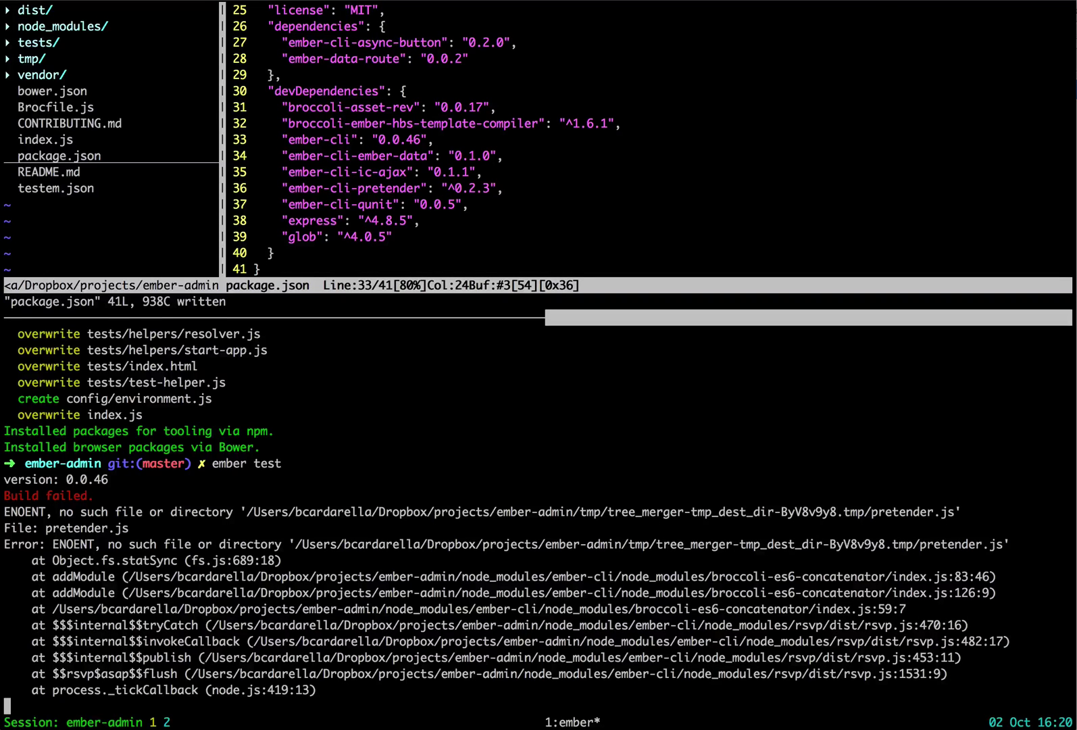
- Stop the failed test run and find package.json in the editor's file tree
key("ctrl+c")
key("ctrl+c")
key("ctrl+b")
key("Up")
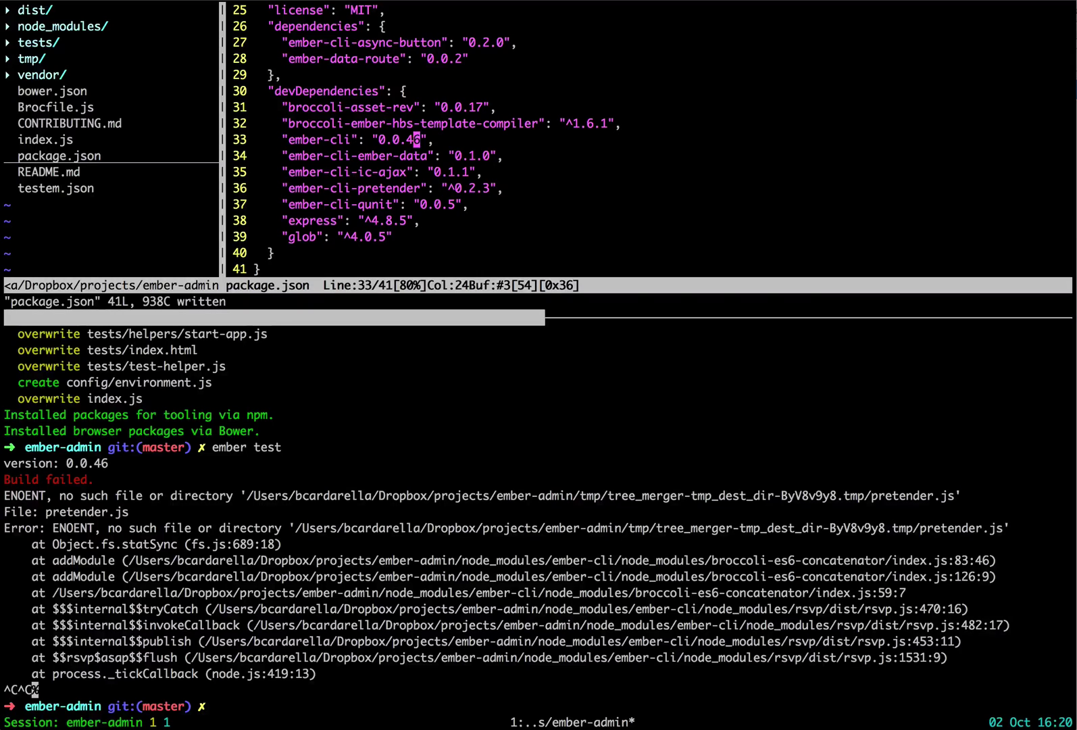
key("g")
key("g")
key("j")
key("j")
key("j")
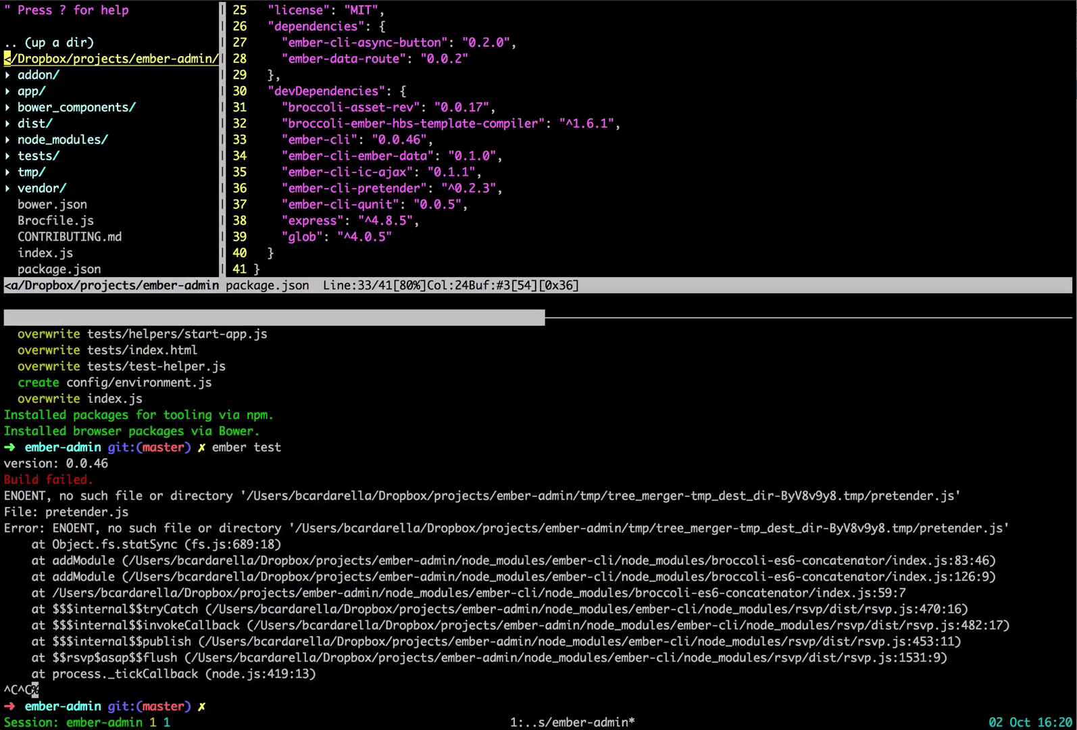
key("j")
key("j")
key("j")
key("j")
key("j")
key("j")
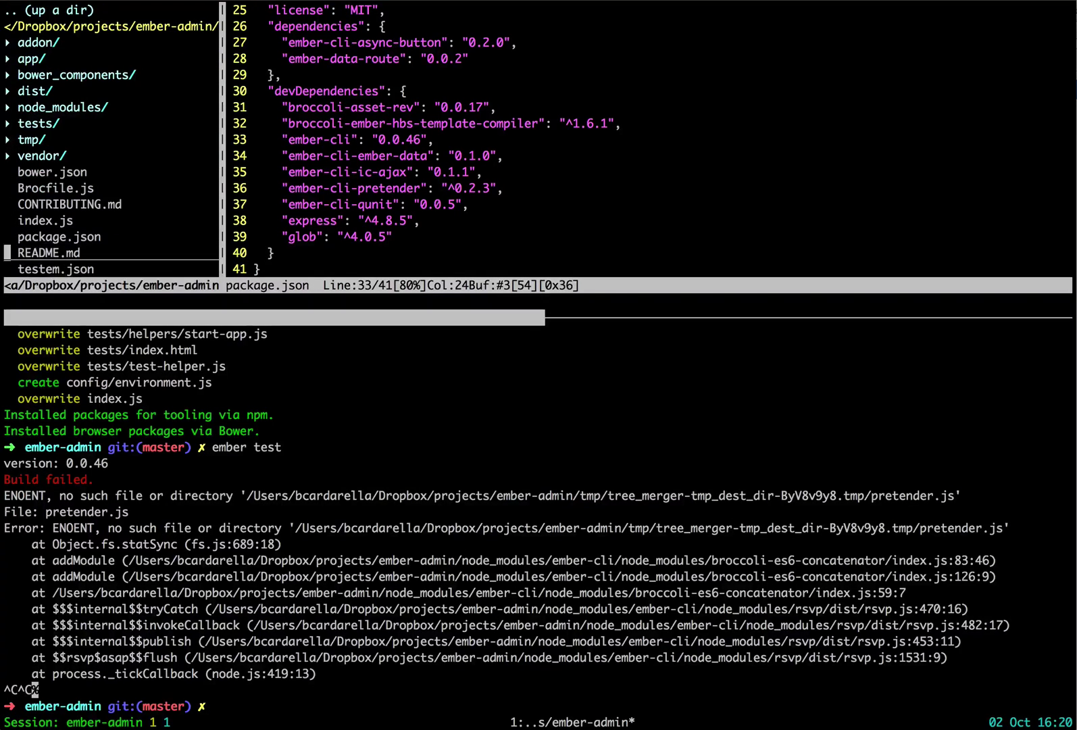
key("k")
key("ctrl+w")
- Locate and copy the old ember-cli-pretender ^0.2.3 dependency entry
key("l")
key("j")
key("shift+g")
key("k")
key("k")
key("k")
key("shift+w")
key("shift+w")
key("k")
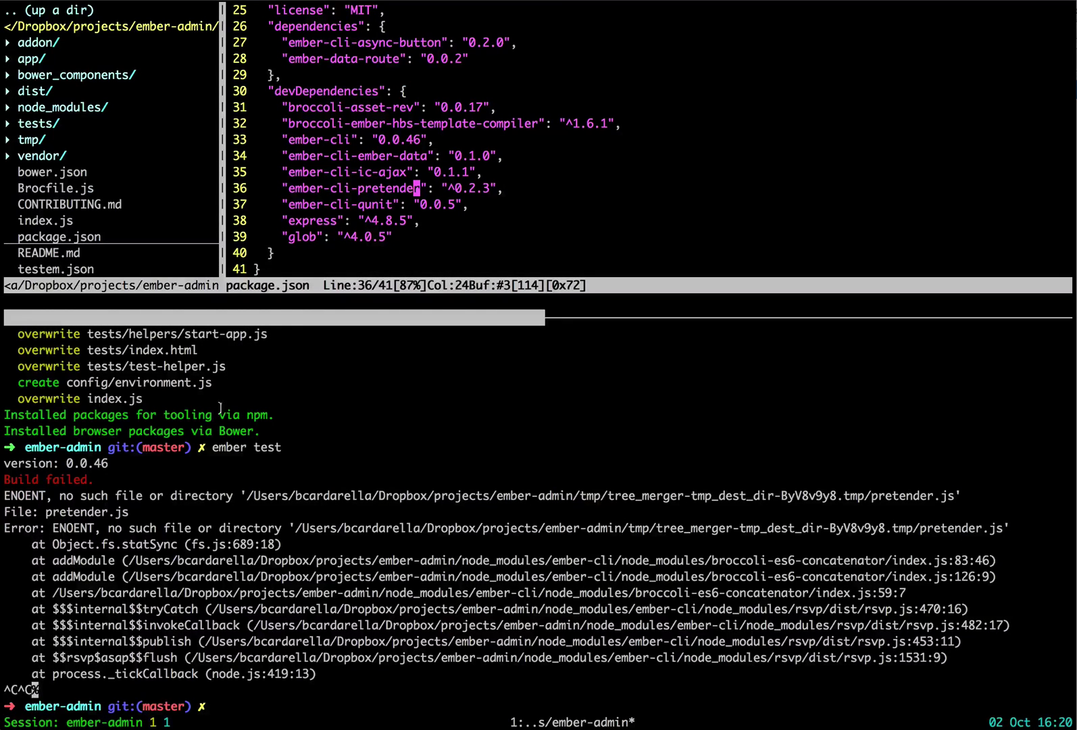
left_click_drag(284, 189, 505, 189)
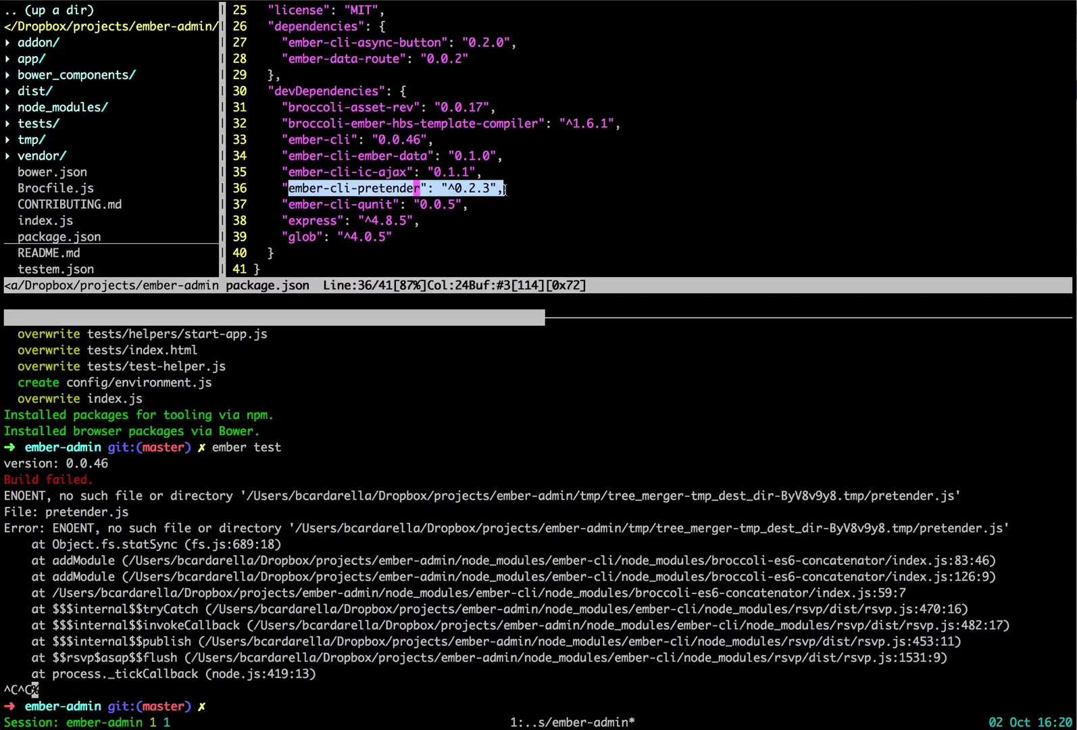
left_click(436, 187)
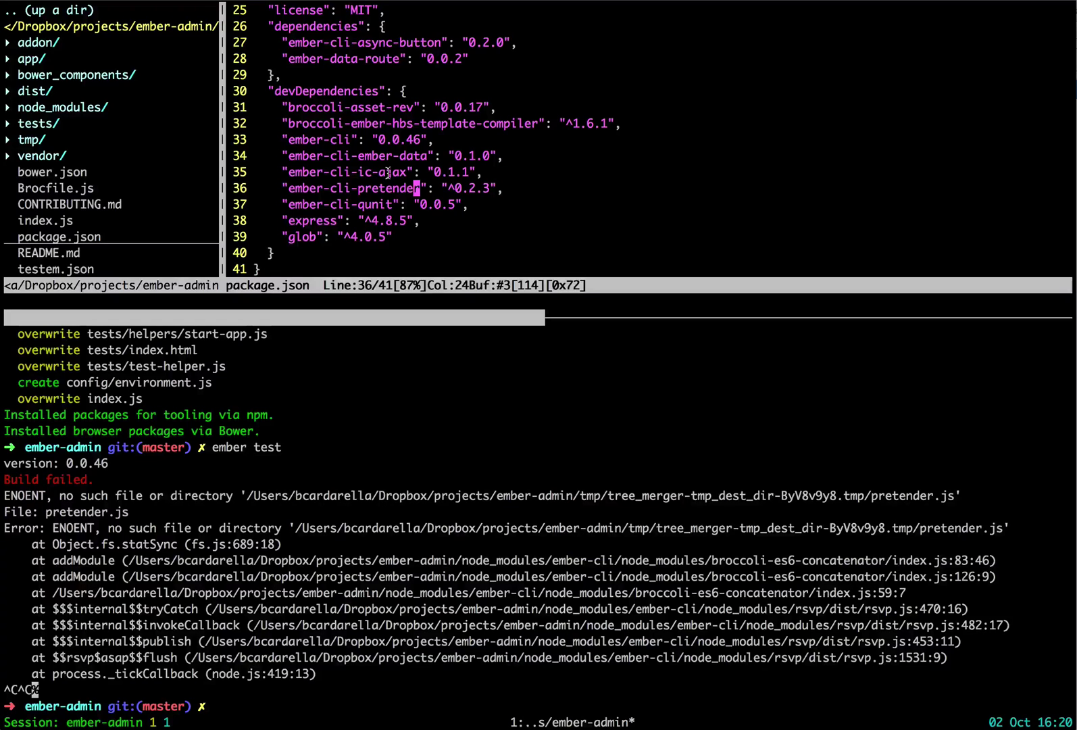
key("j")
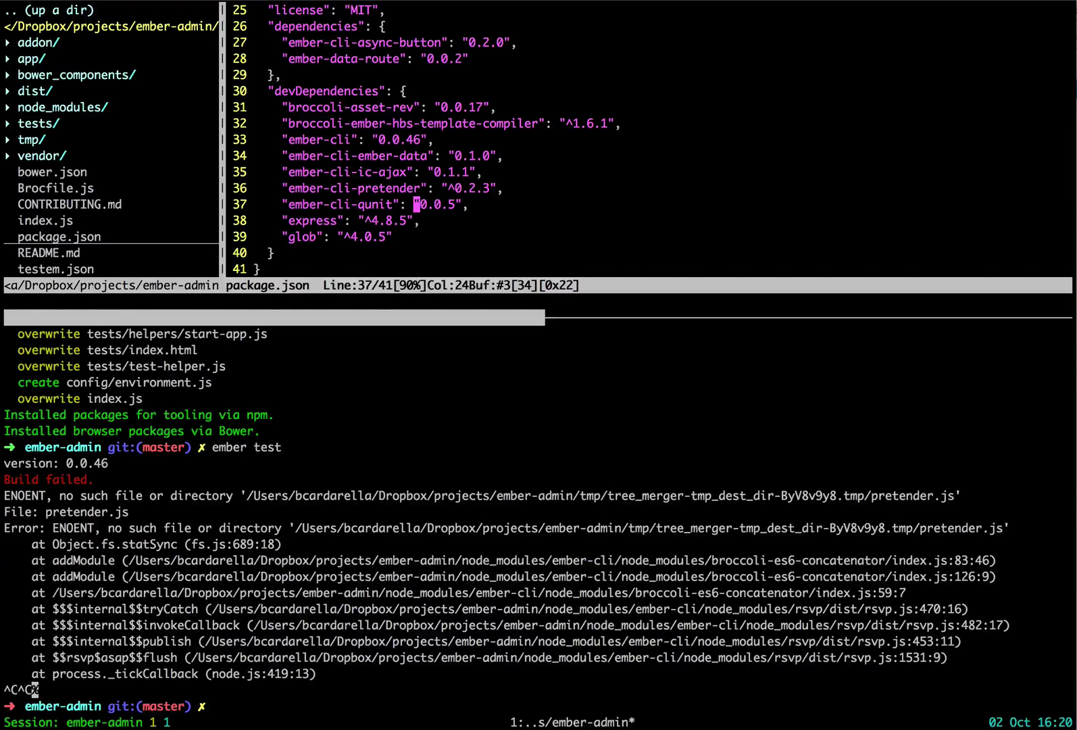
left_click_drag(282, 189, 505, 196)
left_click(470, 174)
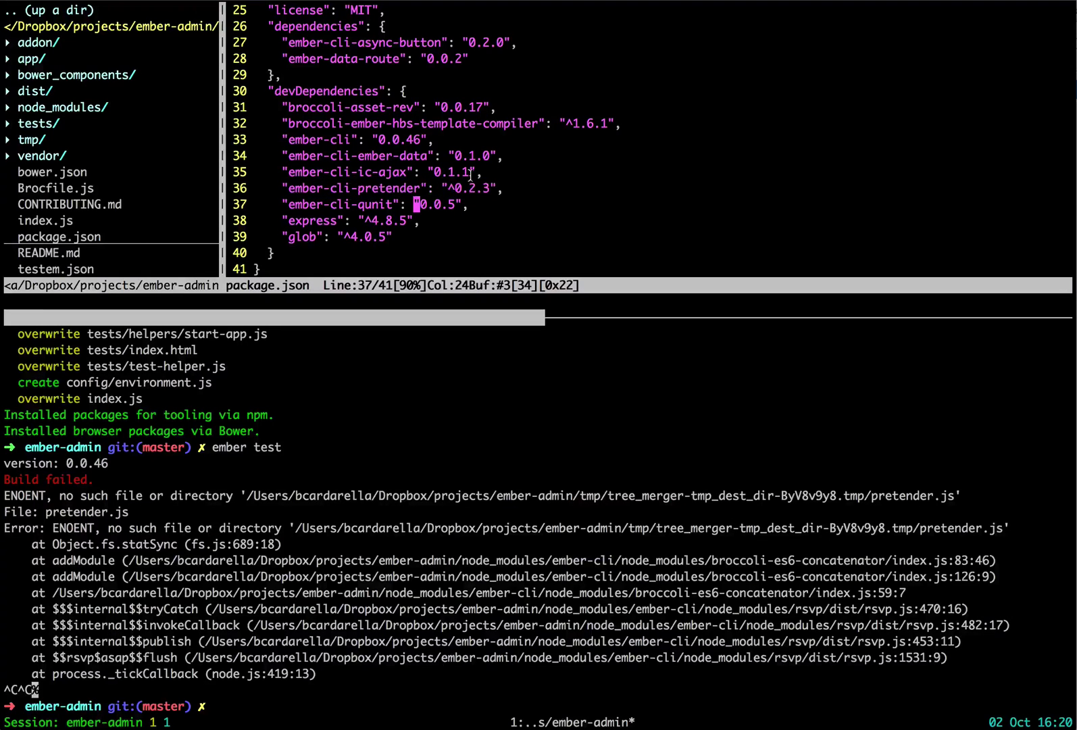
type(":e!")
- Reload package.json, add ember-cli-pretender ^0.2.3 below ember-cli-ic-ajax, and save
key("Return")
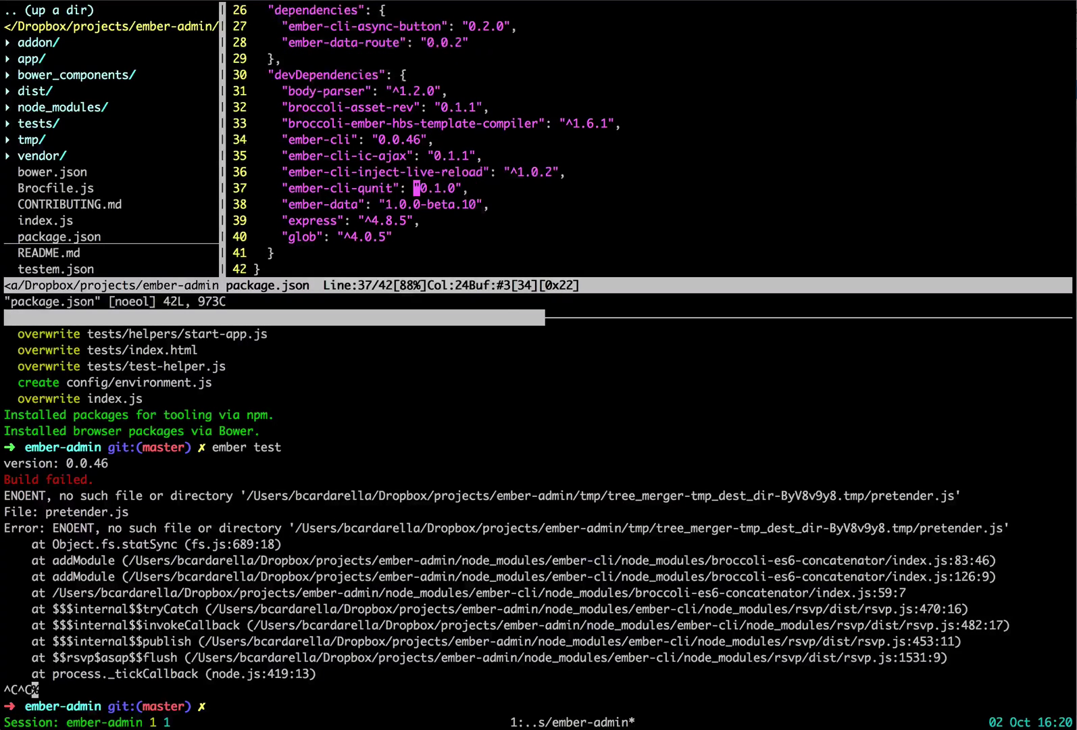
key("k")
key("k")
key("k")
key("j")
type("jo")
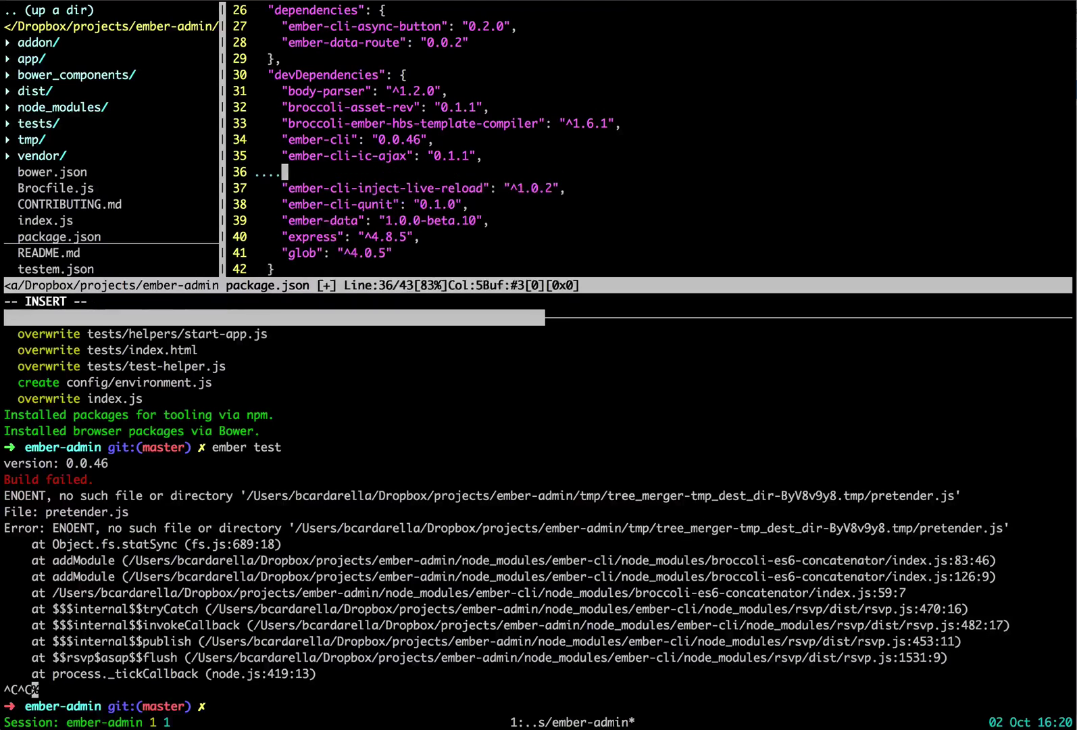
type("\"ember-cli-pretender\": \"^0.2.3\",")
key("Escape")
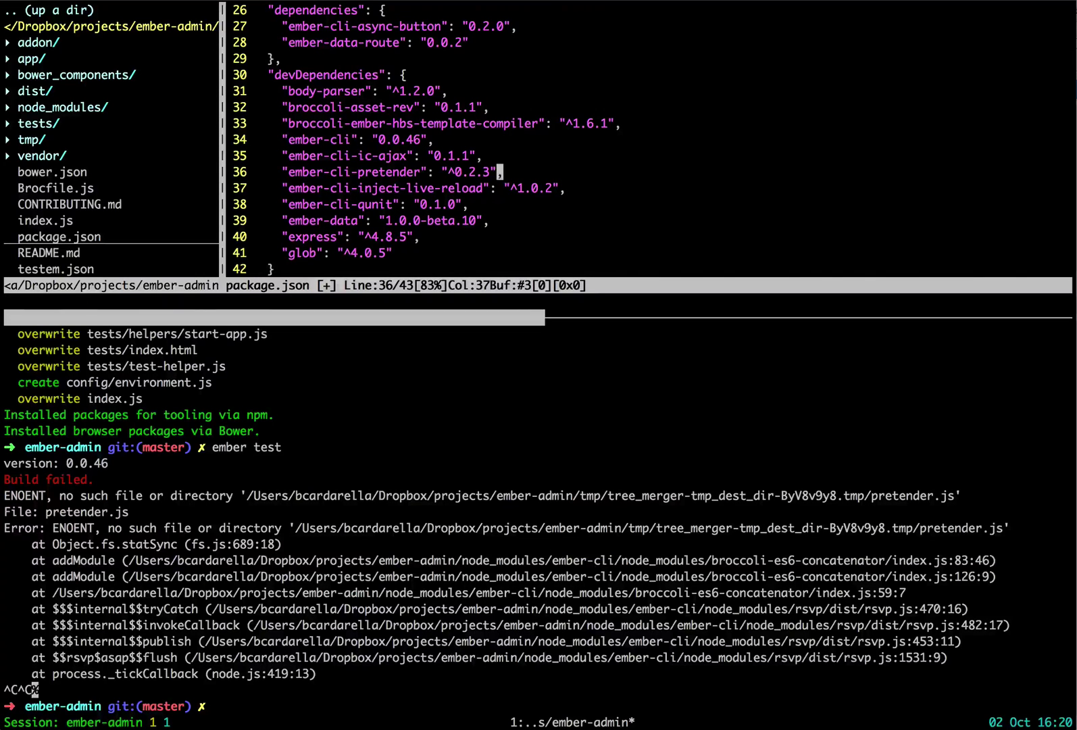
type(":w")
key("Return")
- Run npm install, then rerun ember test until 146 of 146 tests pass
key("ctrl+j")
type("n")
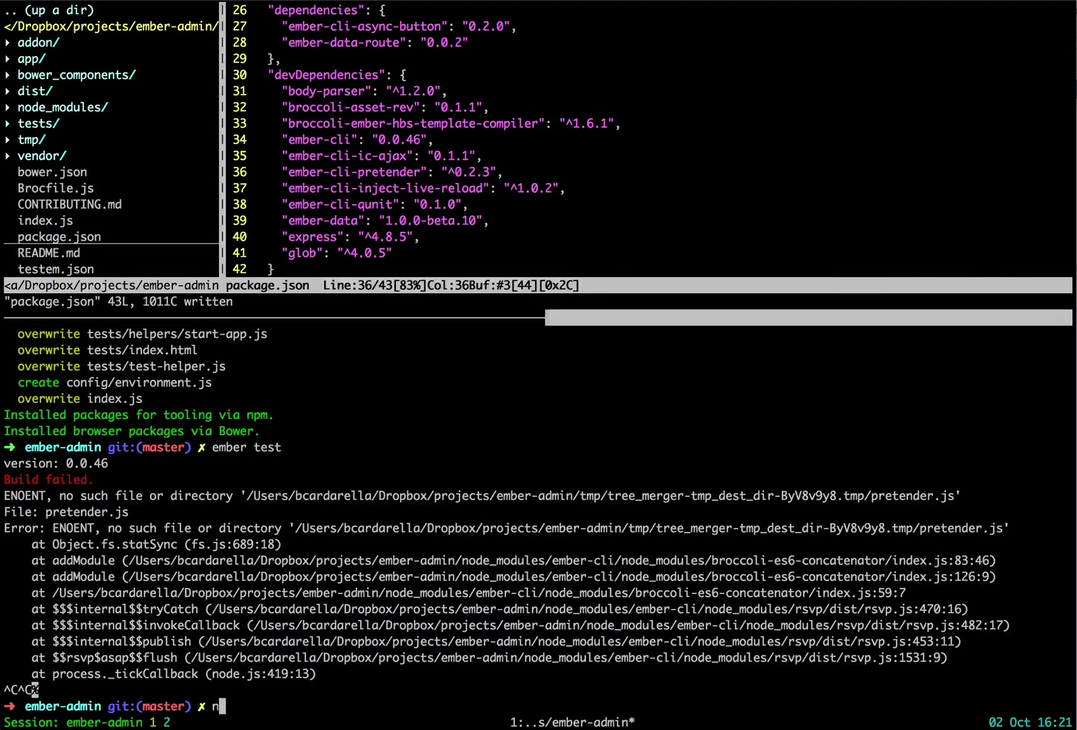
type("pm install")
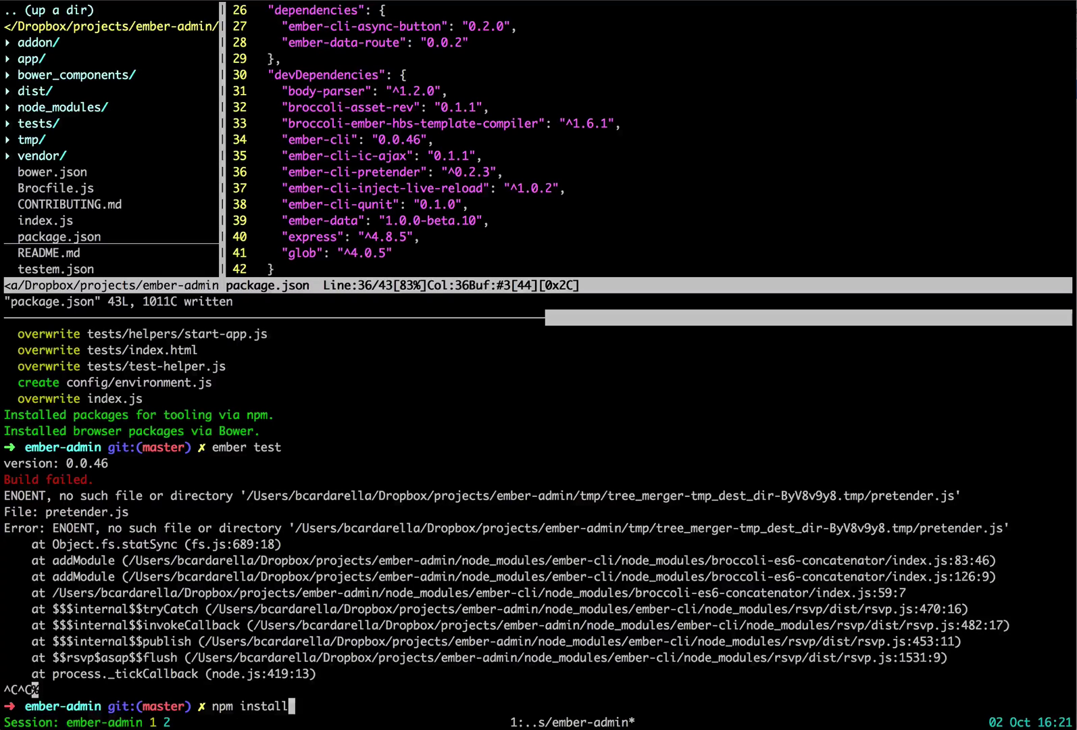
key("Return")
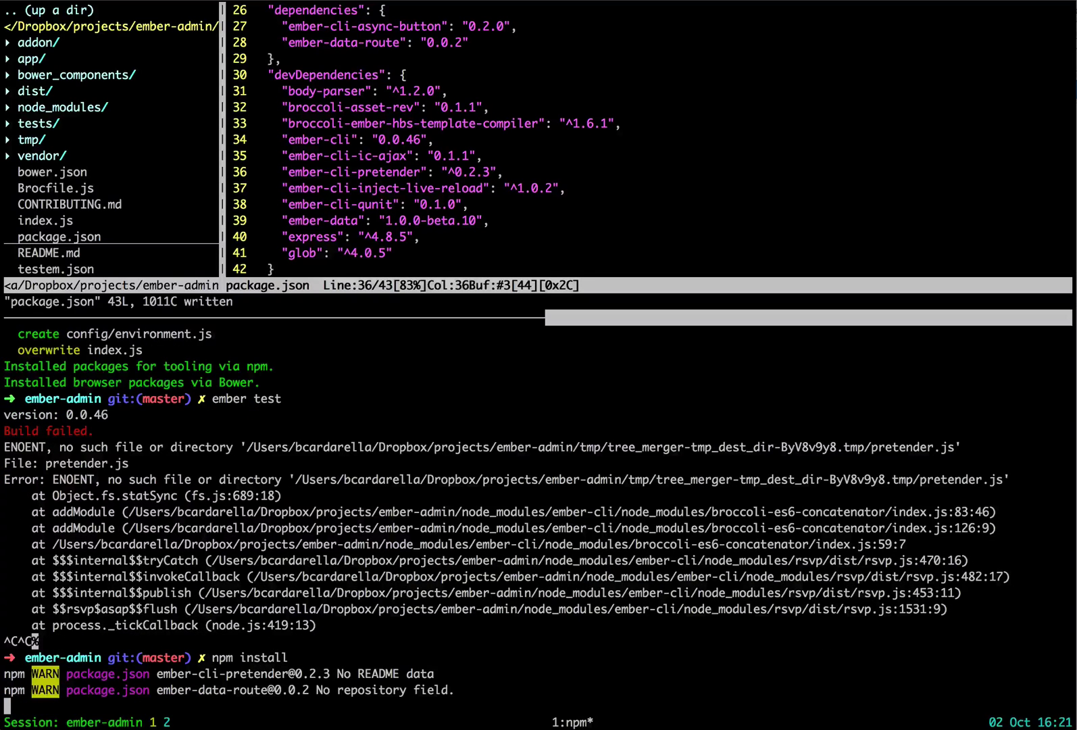
type("ember test")
key("Return")
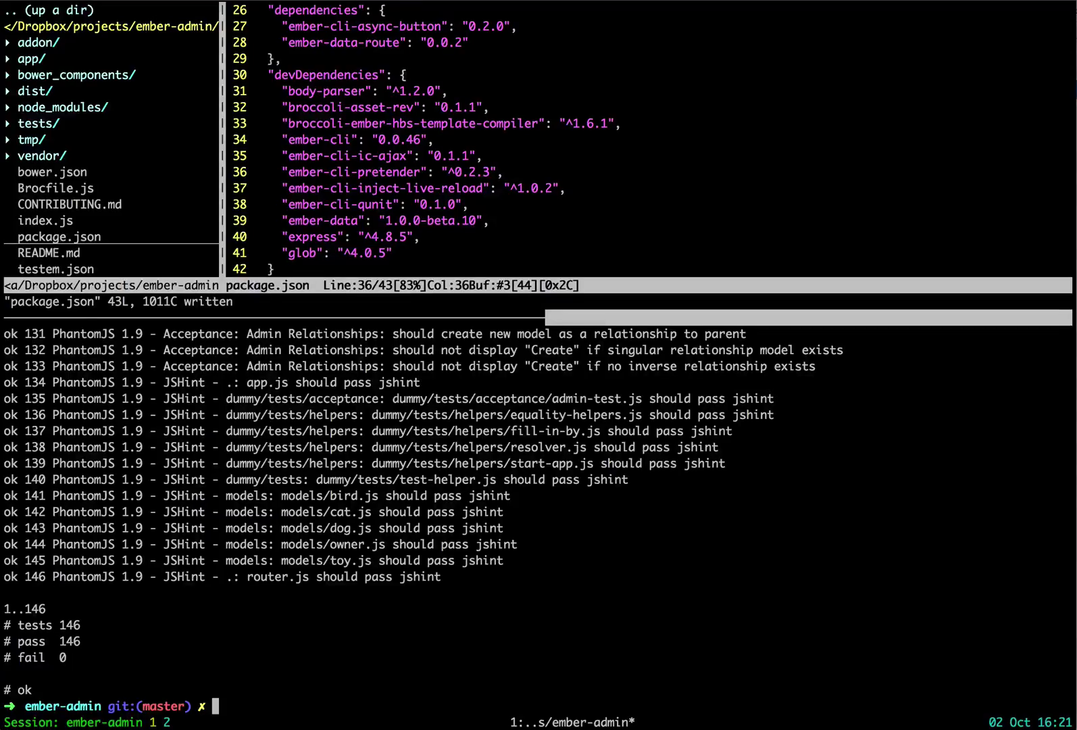
key("super+Tab")
left_click(67, 0)
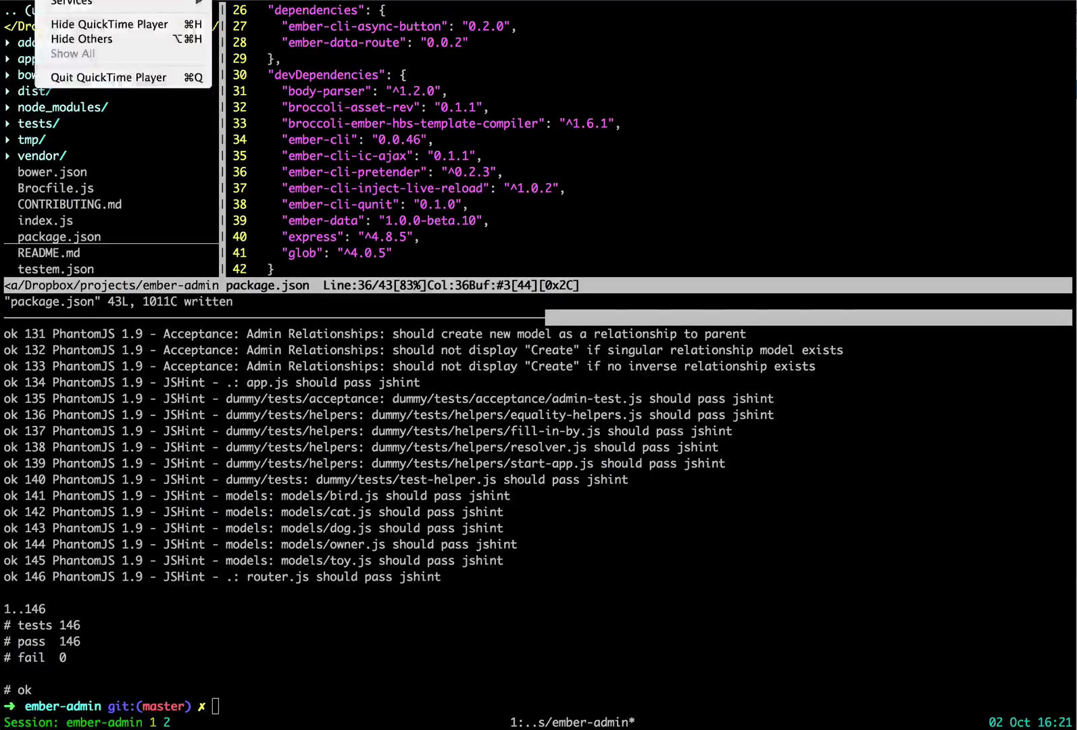